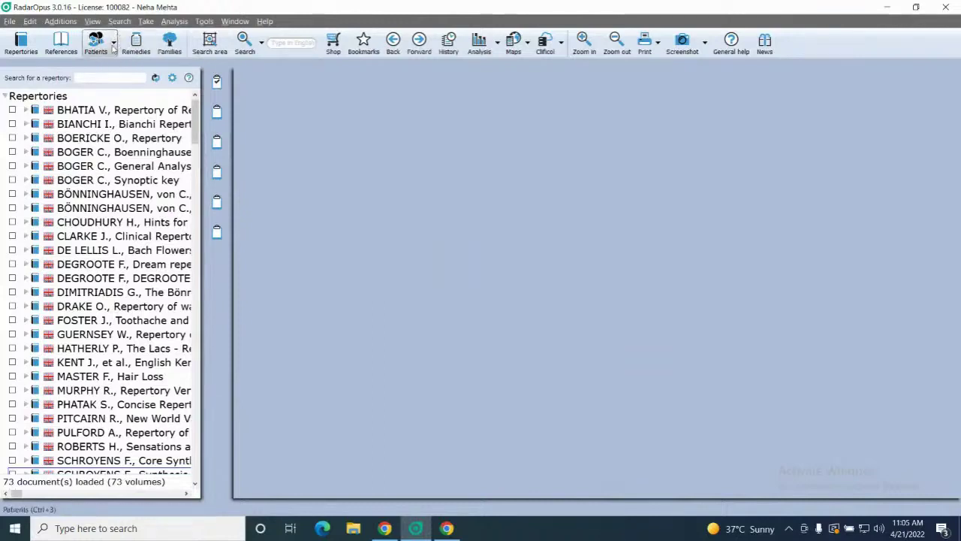
- Create a new human patient case and open its blank Administrative details form
{"action": "left_click", "coordinate": [114, 43]}
{"action": "left_click", "coordinate": [120, 67]}
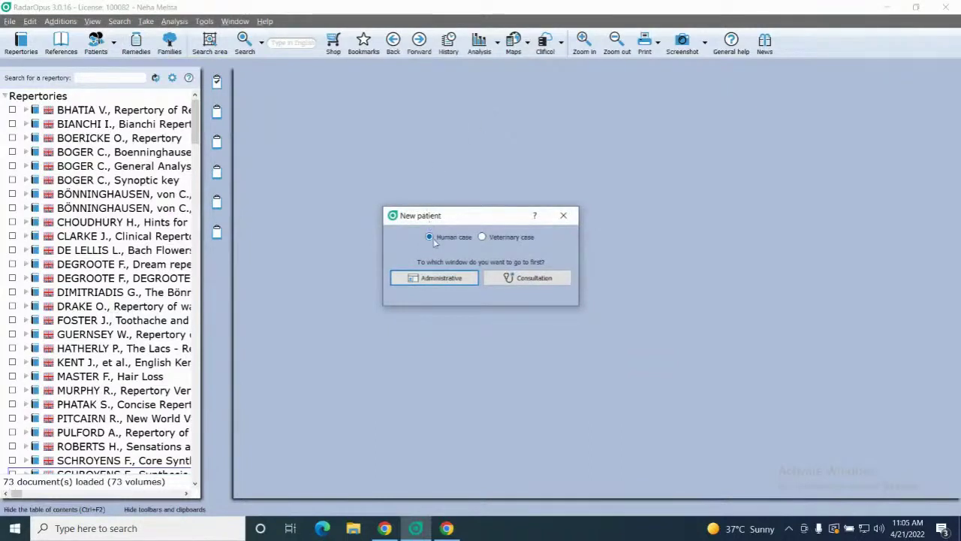
{"action": "left_click", "coordinate": [437, 279]}
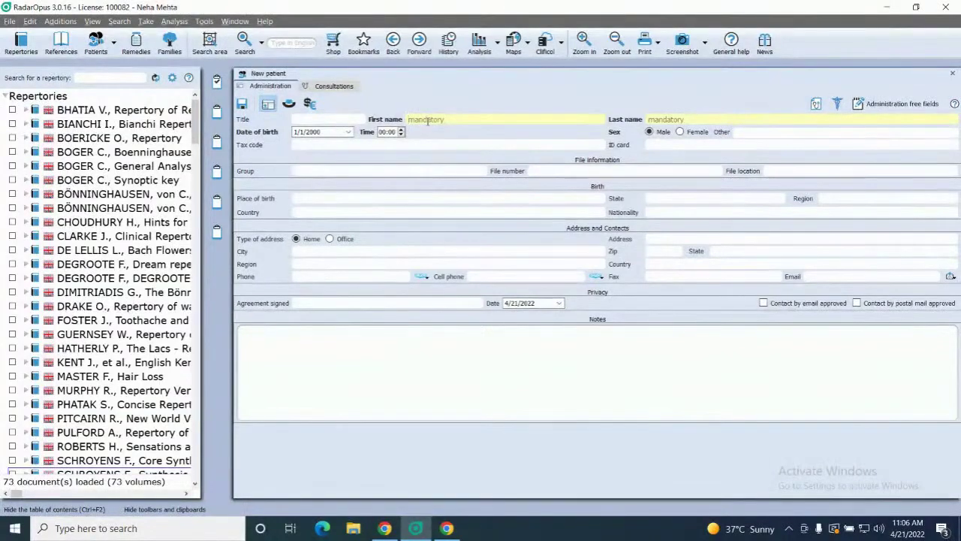
- Enter the patient's first and last name and set the title to Mister
{"action": "left_click", "coordinate": [688, 118]}
{"action": "left_click", "coordinate": [361, 121]}
{"action": "left_click", "coordinate": [360, 119]}
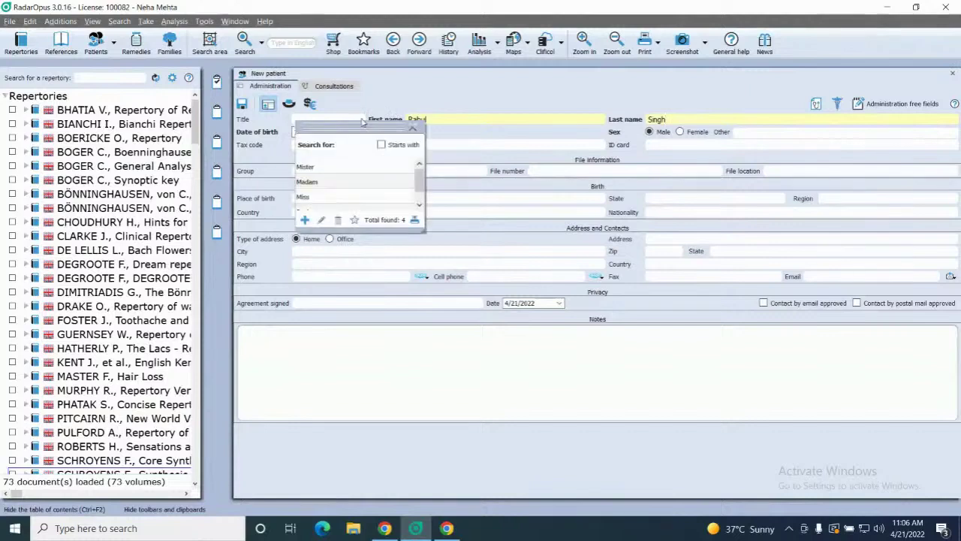
{"action": "left_click", "coordinate": [322, 167]}
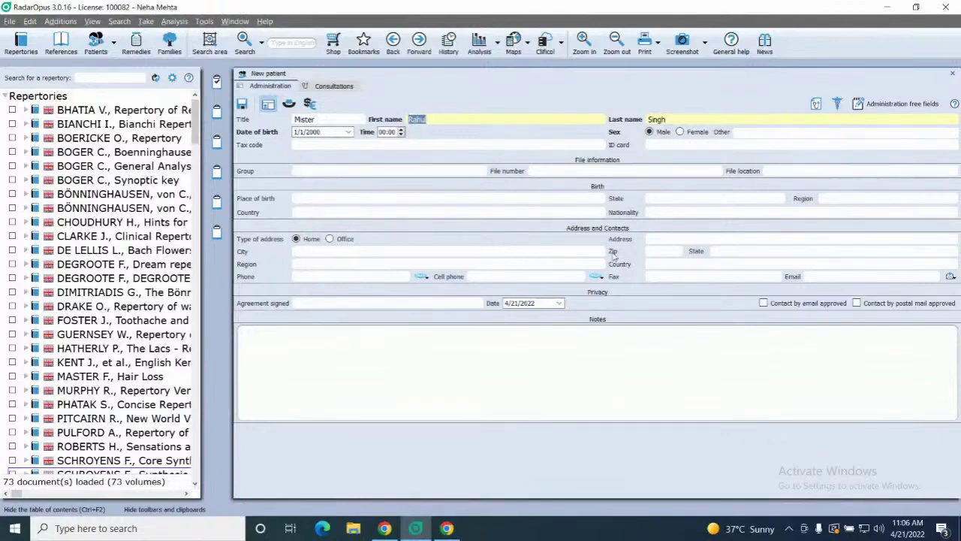
- Fill in the patient's home address and save the new patient record
{"action": "left_click", "coordinate": [647, 239]}
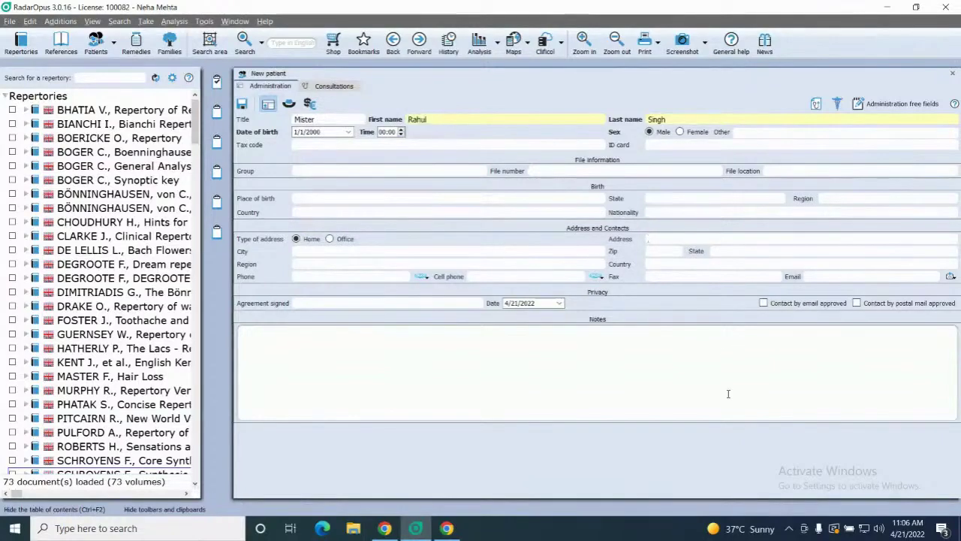
{"action": "type", "text": "Shahdara Delhi"}
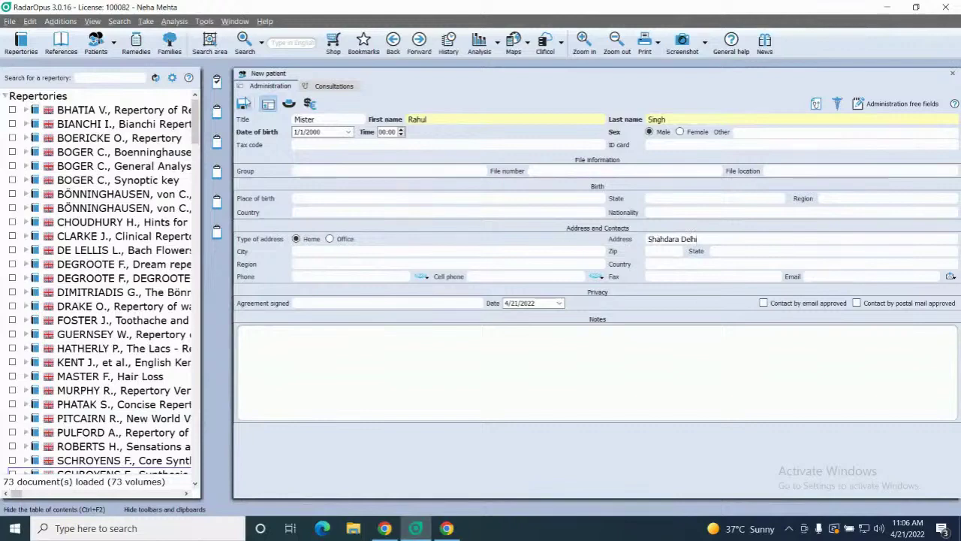
{"action": "left_click", "coordinate": [245, 104]}
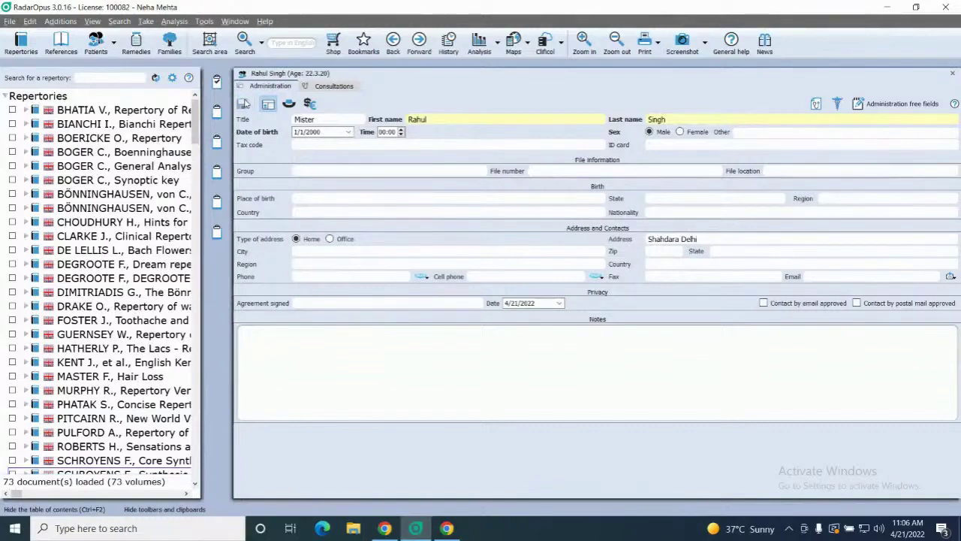
- Show the patient list, scroll through it, and try a name search before clearing it
{"action": "left_click", "coordinate": [96, 44]}
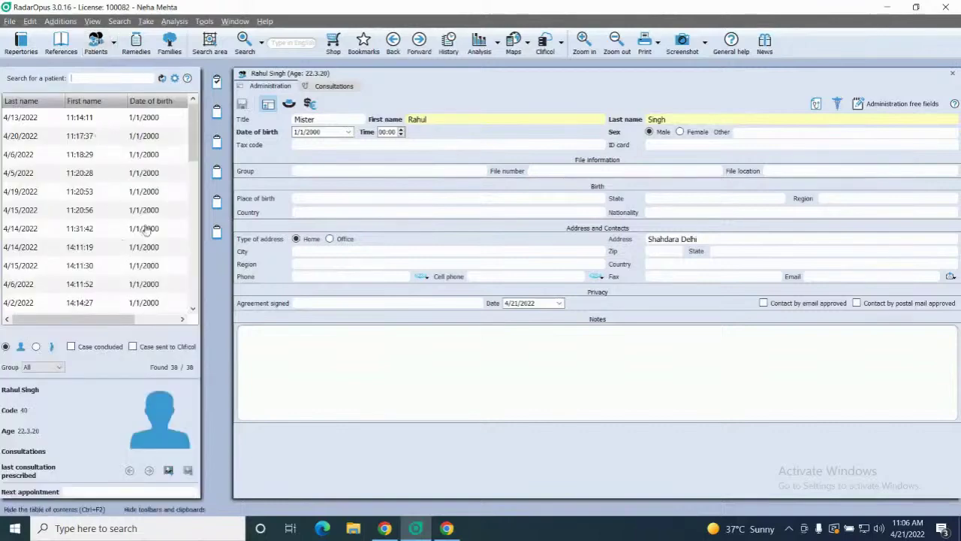
{"action": "left_click_drag", "start_coordinate": [192, 136], "coordinate": [192, 285]}
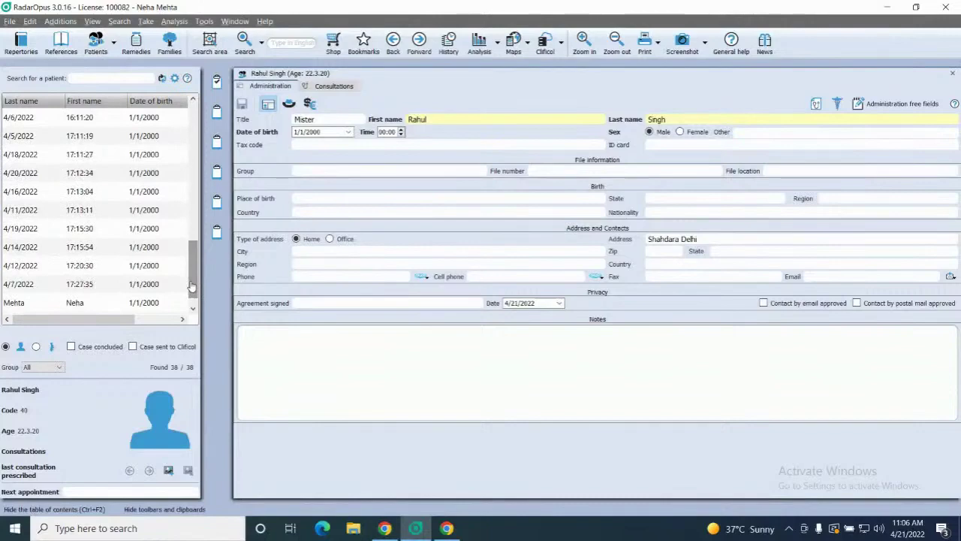
{"action": "left_click_drag", "start_coordinate": [191, 285], "coordinate": [188, 126]}
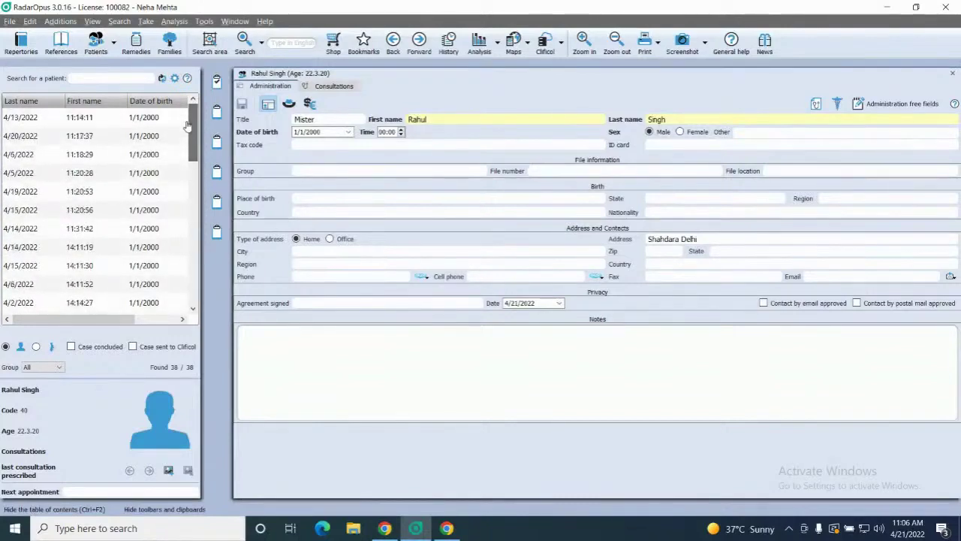
{"action": "left_click", "coordinate": [93, 78]}
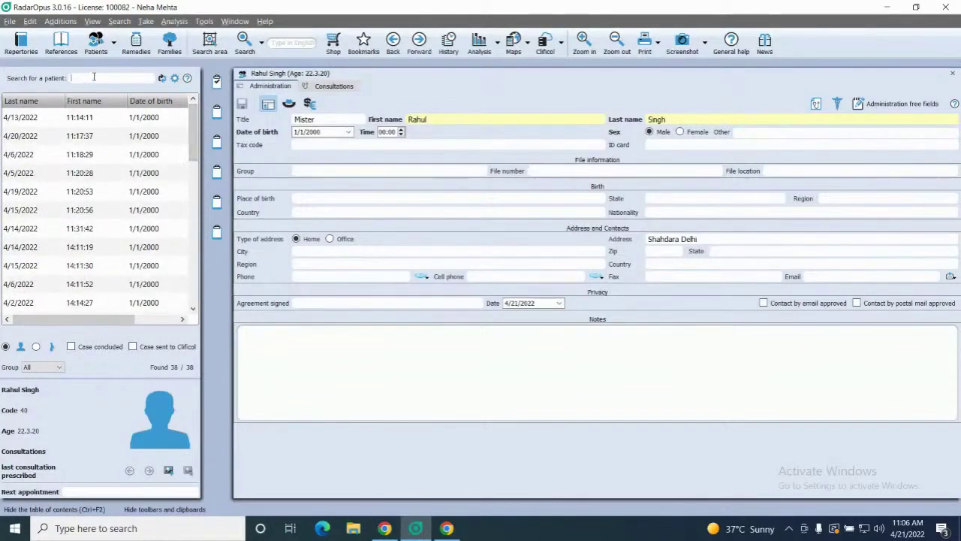
{"action": "type", "text": "ra"}
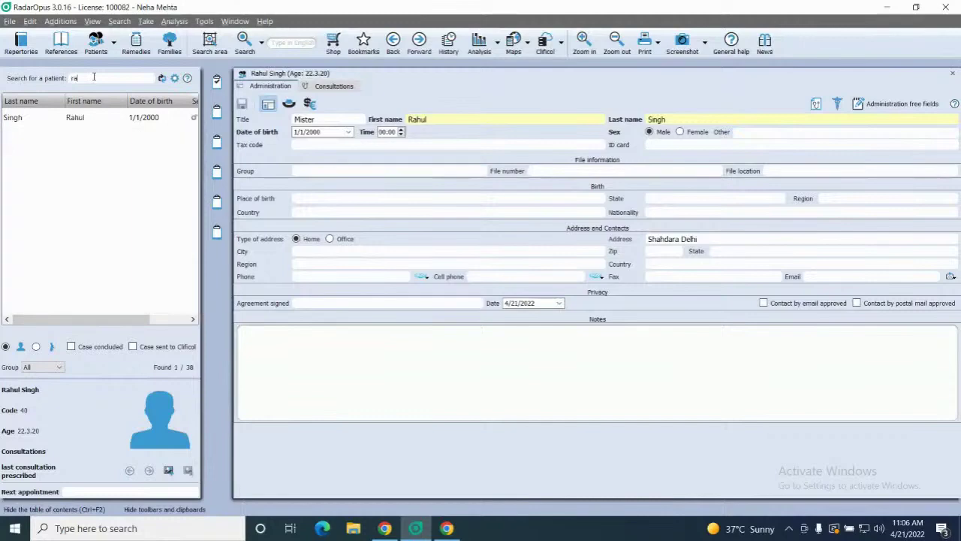
{"action": "key", "text": "BackSpace"}
{"action": "key", "text": "BackSpace"}
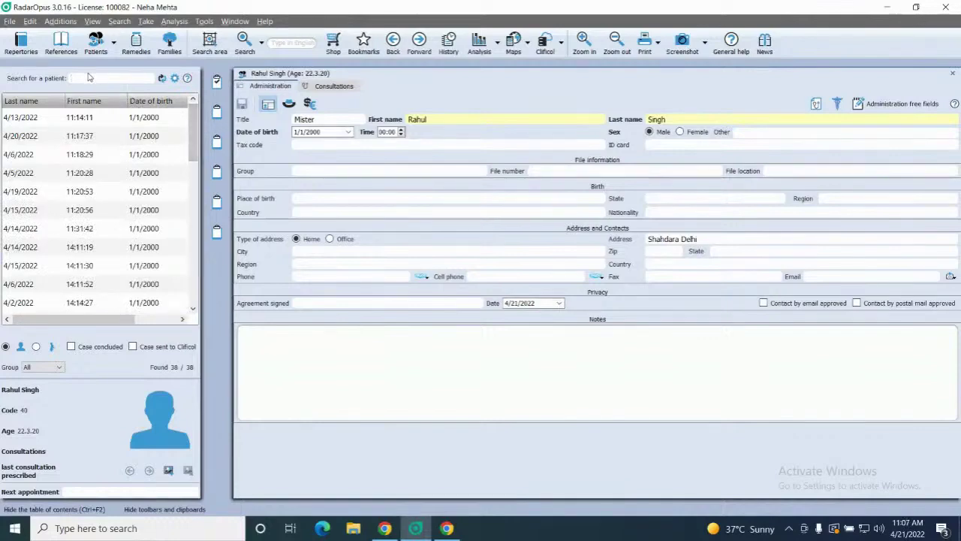
{"action": "type", "text": "rahul"}
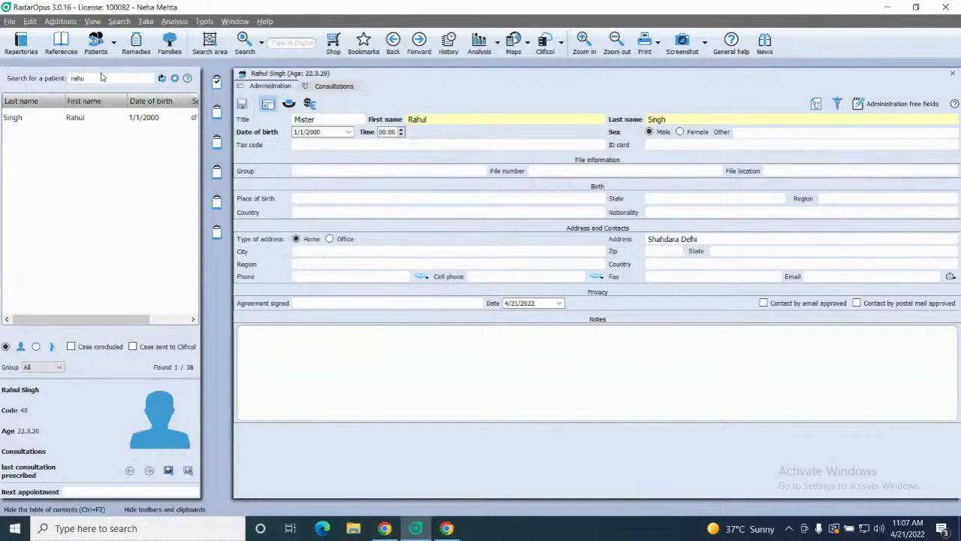
{"action": "key", "text": "BackSpace"}
{"action": "key", "text": "BackSpace"}
{"action": "key", "text": "BackSpace"}
{"action": "key", "text": "BackSpace"}
{"action": "key", "text": "BackSpace"}
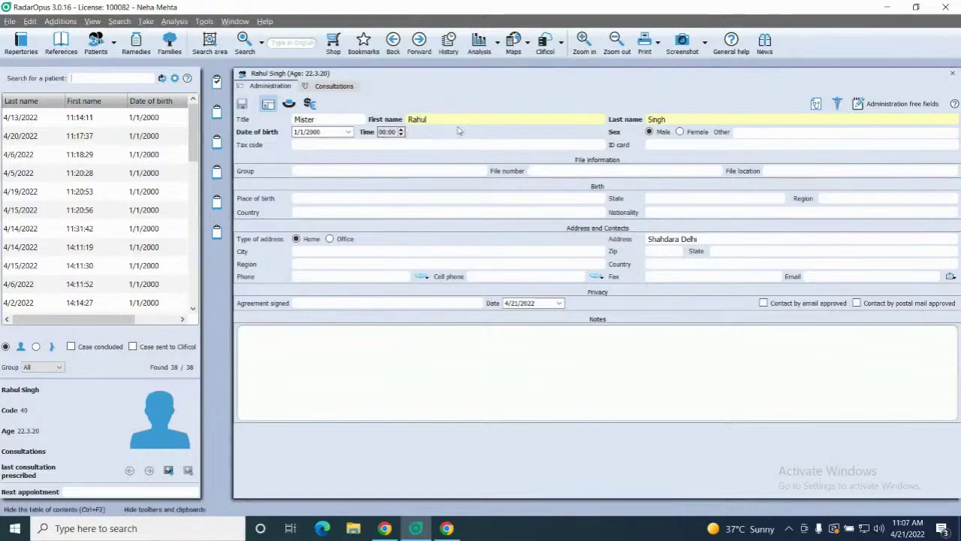
- Enter the patient's file number, check the birth date, and open the personal information page
{"action": "left_click", "coordinate": [583, 171]}
{"action": "type", "text": "R-"}
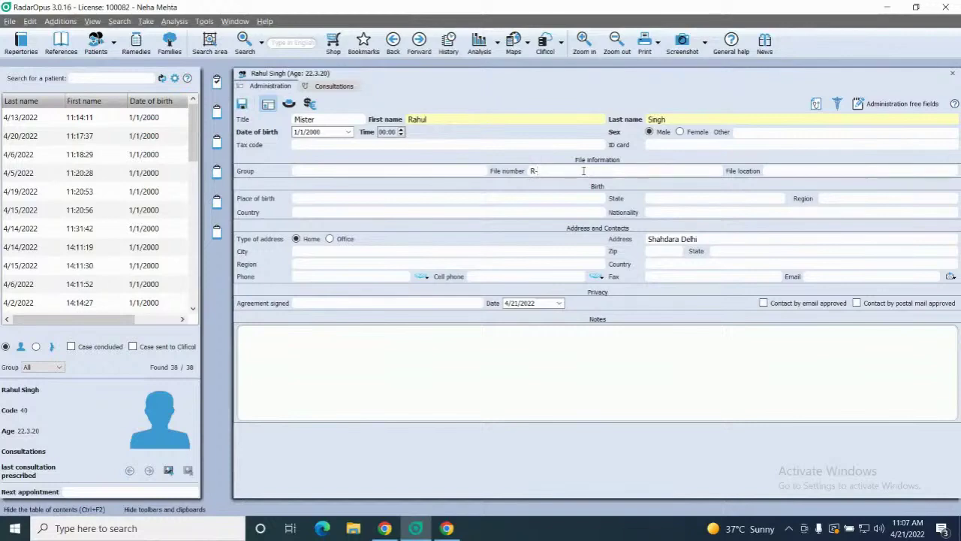
{"action": "type", "text": "21"}
{"action": "left_click", "coordinate": [328, 130]}
{"action": "left_click", "coordinate": [288, 103]}
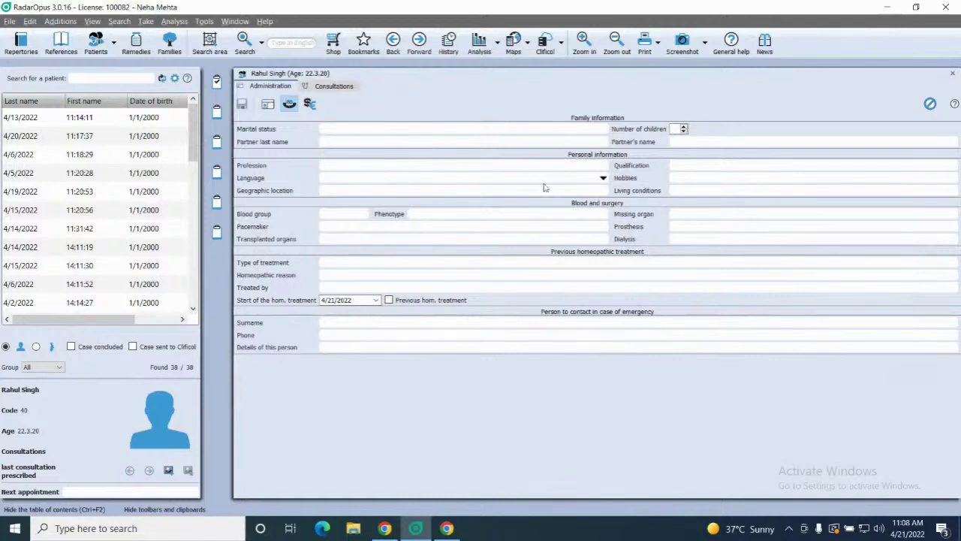
- Record living conditions as 'Damp conditions' and the missing organ as 'gall bladder'
{"action": "left_click", "coordinate": [708, 191]}
{"action": "type", "text": "Damp "}
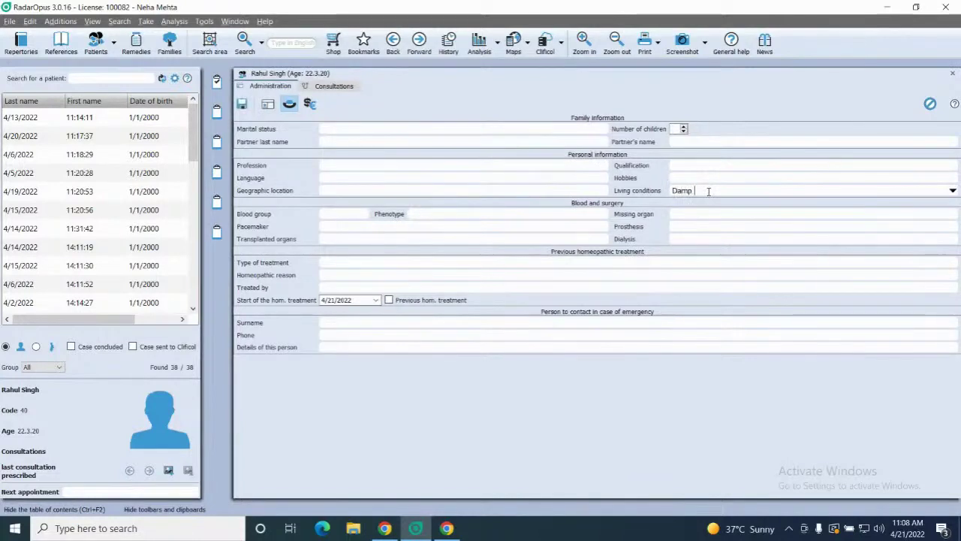
{"action": "type", "text": "conditions"}
{"action": "type", "text": "gall bladder"}
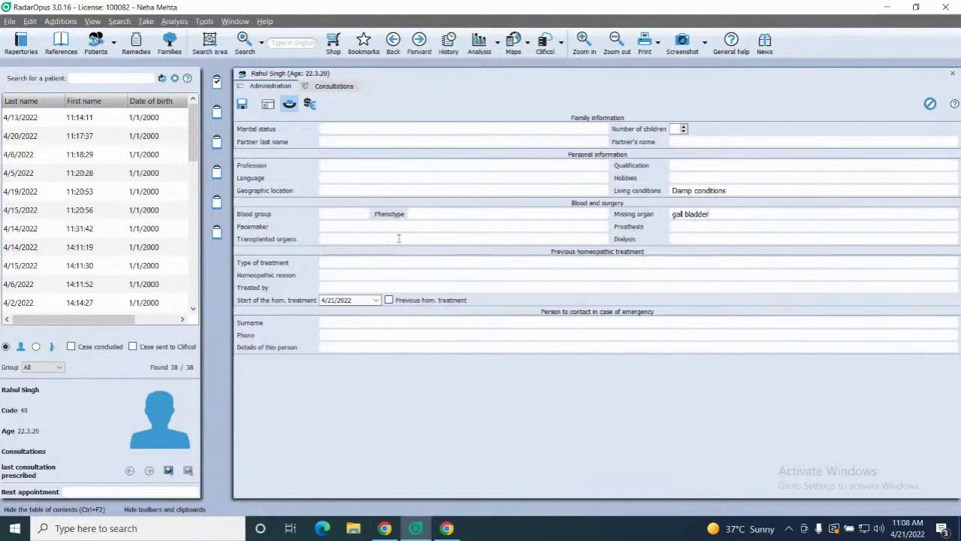
{"action": "left_click", "coordinate": [364, 216]}
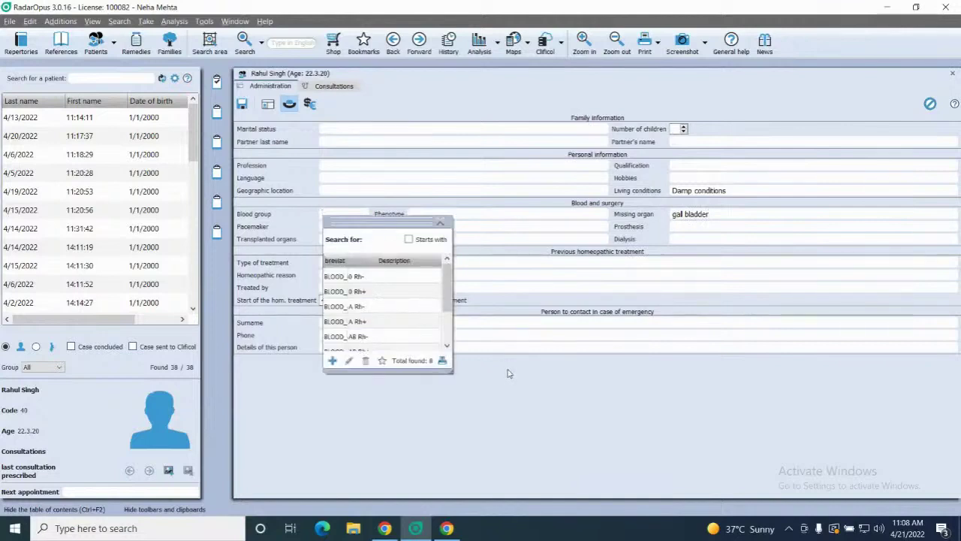
{"action": "left_click", "coordinate": [441, 224]}
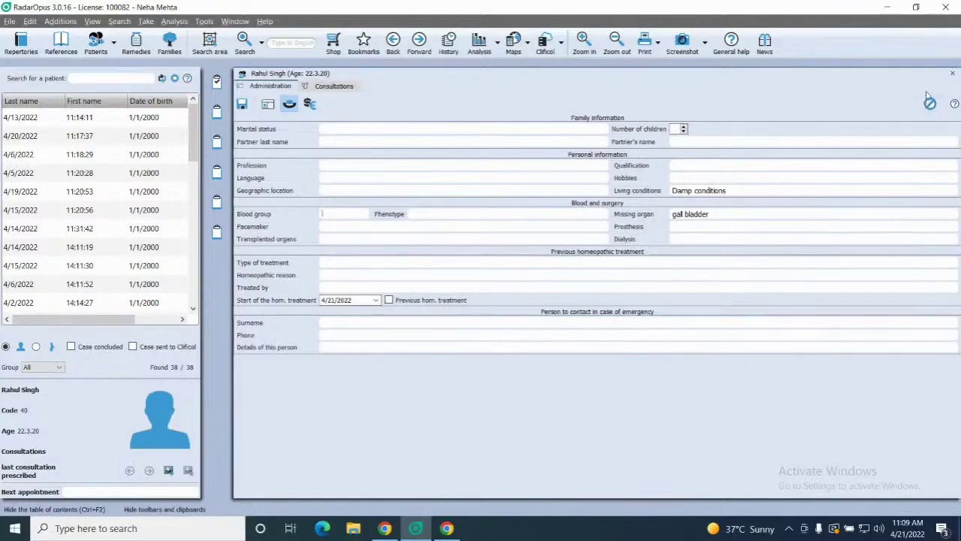
- Tick Drug addiction in the private details, note 'Marijuana' and 'cocain', and save
{"action": "left_click", "coordinate": [929, 102]}
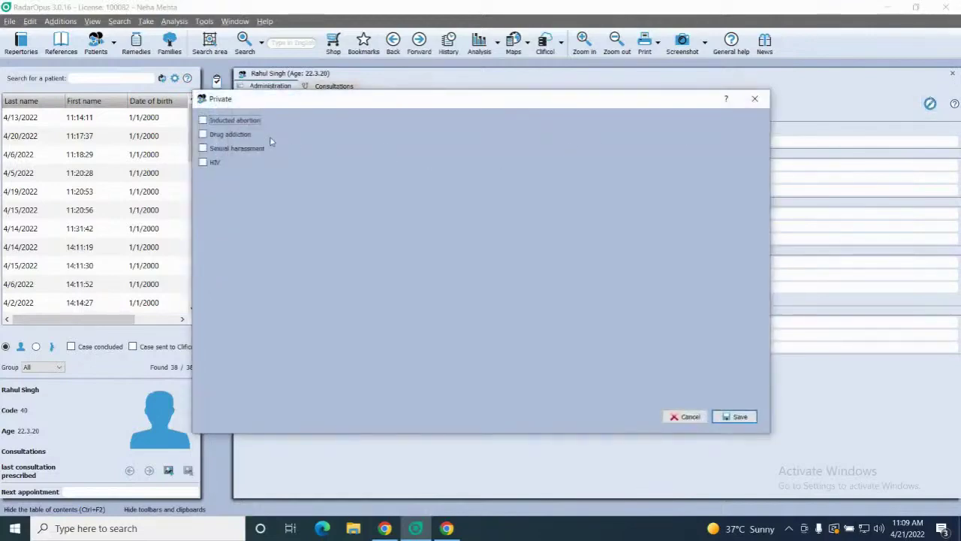
{"action": "left_click", "coordinate": [203, 135]}
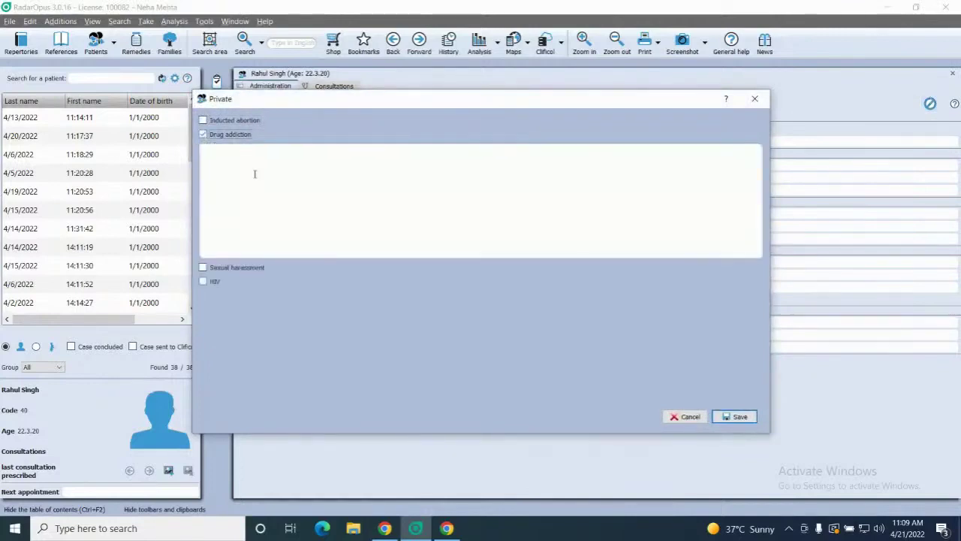
{"action": "left_click", "coordinate": [233, 182]}
{"action": "type", "text": "Mari"}
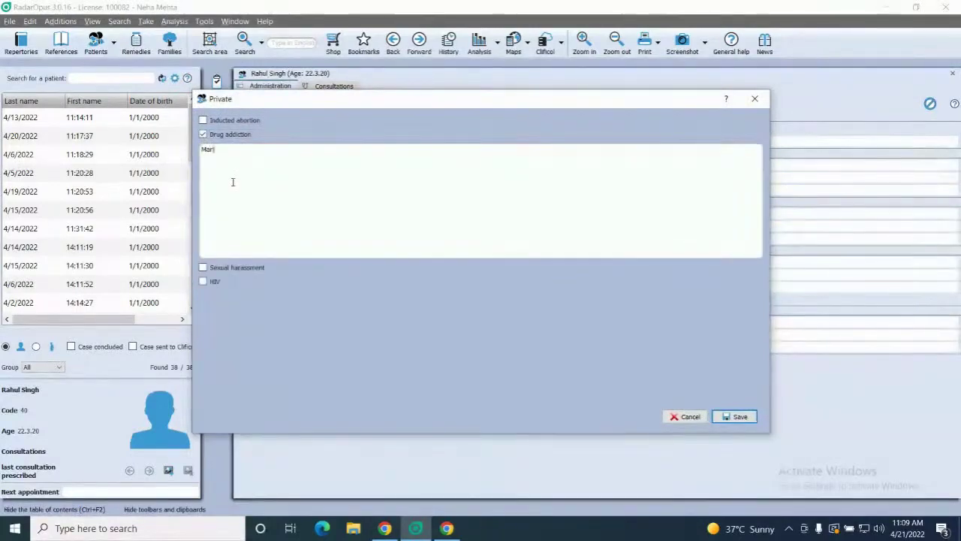
{"action": "type", "text": "juana,"}
{"action": "type", "text": "cocaine"}
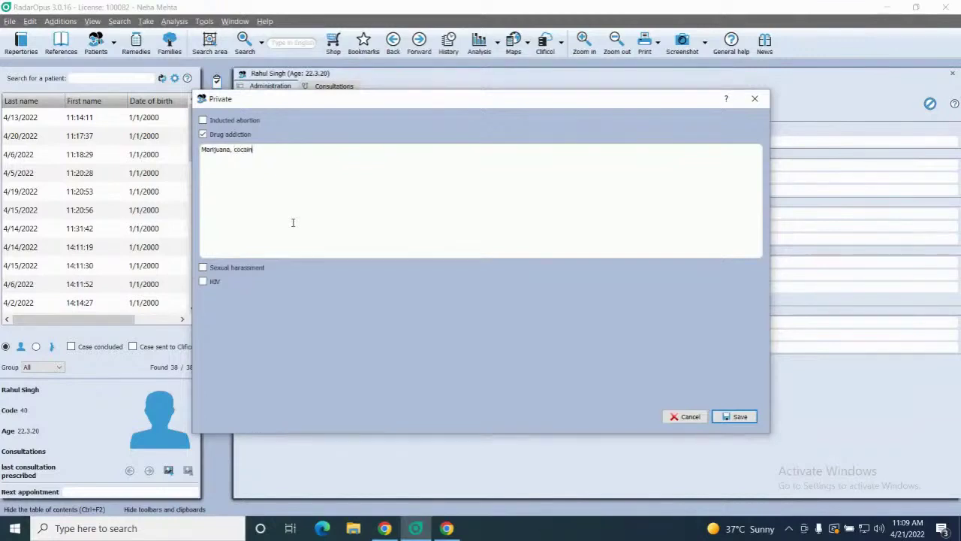
{"action": "left_click", "coordinate": [738, 417]}
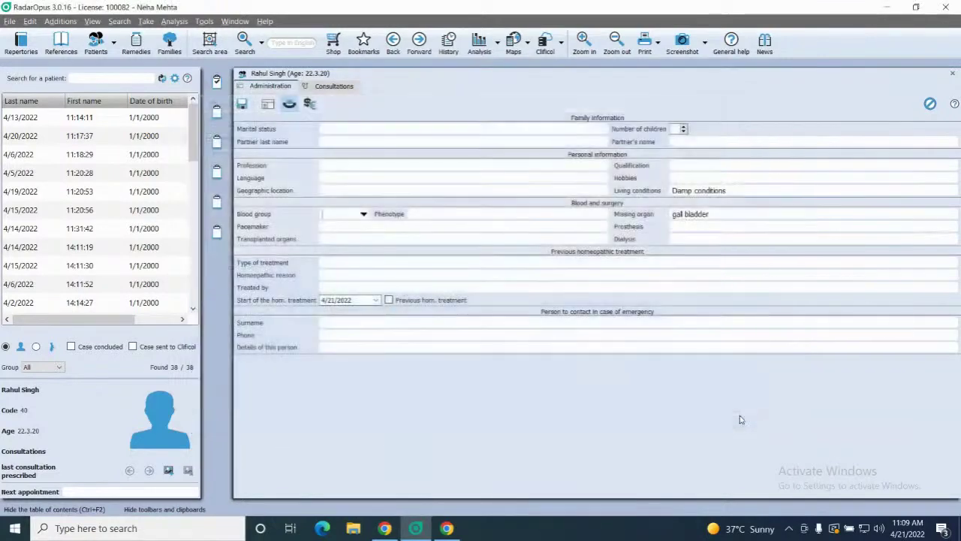
- Untick Inducted abortion and HIV in the private details, then save them again
{"action": "left_click", "coordinate": [933, 108]}
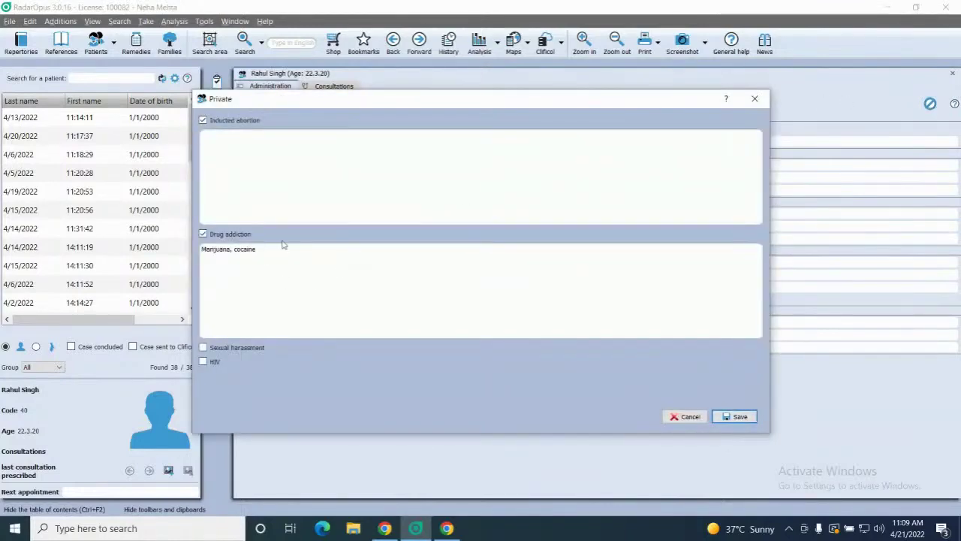
{"action": "left_click", "coordinate": [755, 98]}
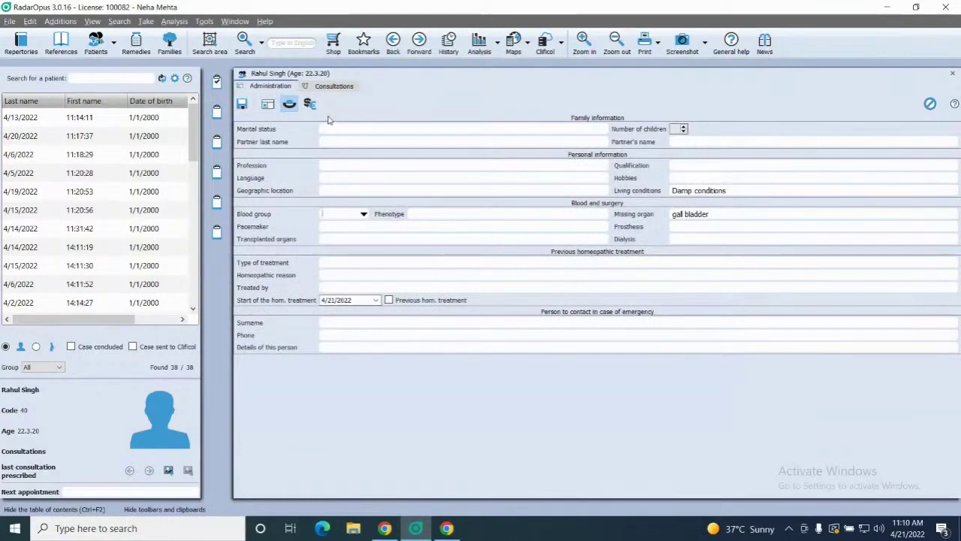
{"action": "left_click", "coordinate": [929, 104]}
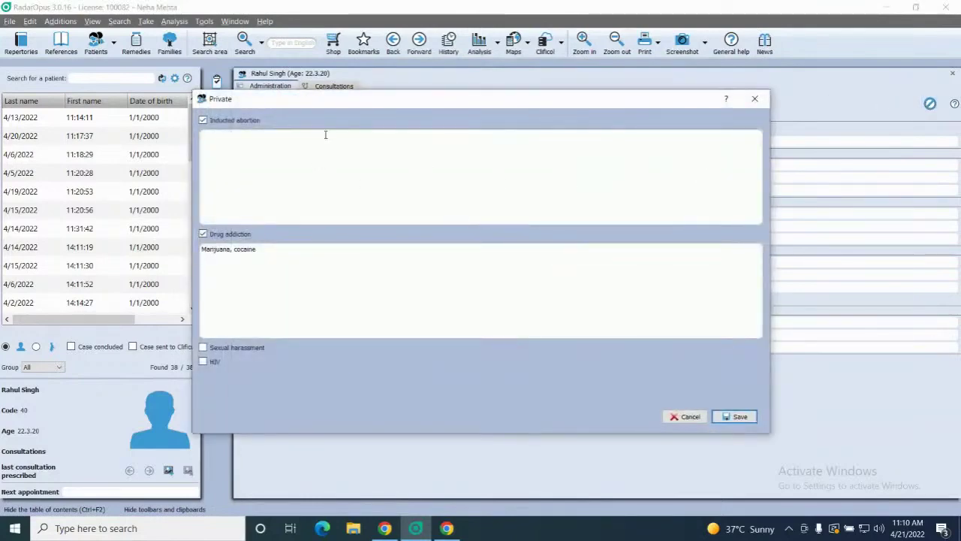
{"action": "left_click", "coordinate": [202, 120]}
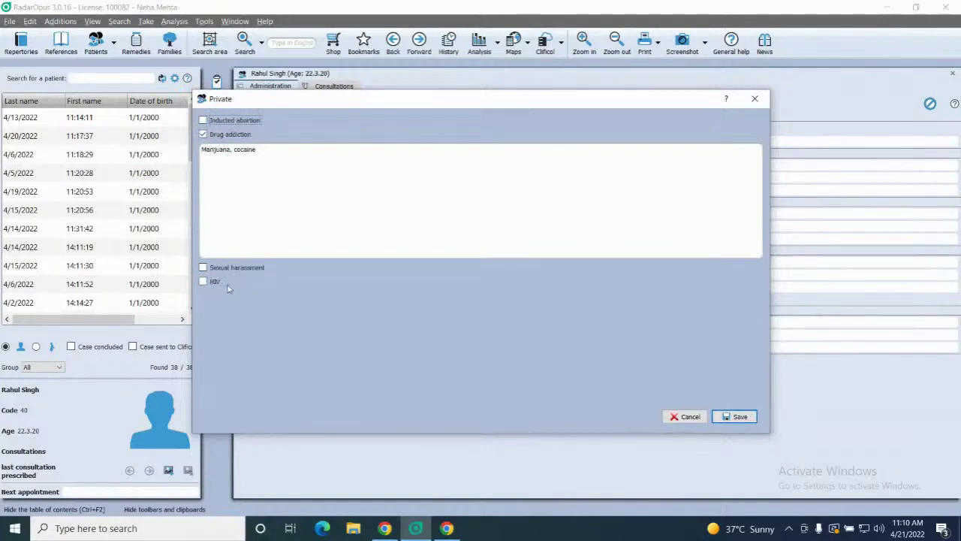
{"action": "left_click", "coordinate": [206, 284]}
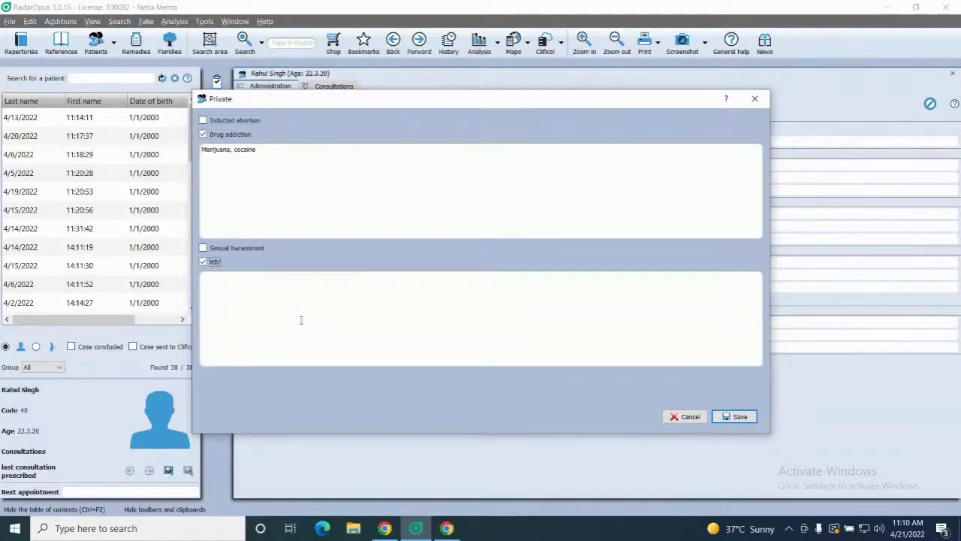
{"action": "left_click", "coordinate": [203, 263]}
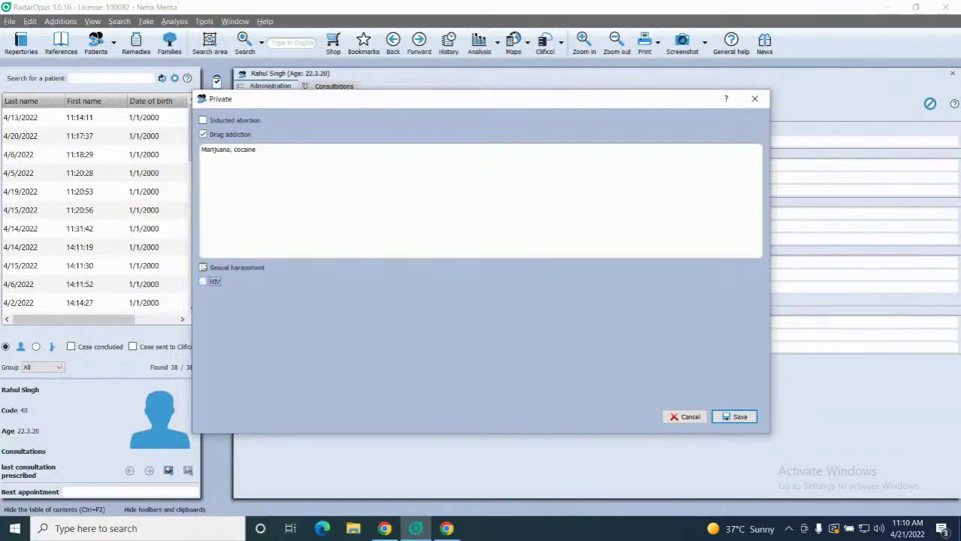
{"action": "left_click", "coordinate": [739, 417]}
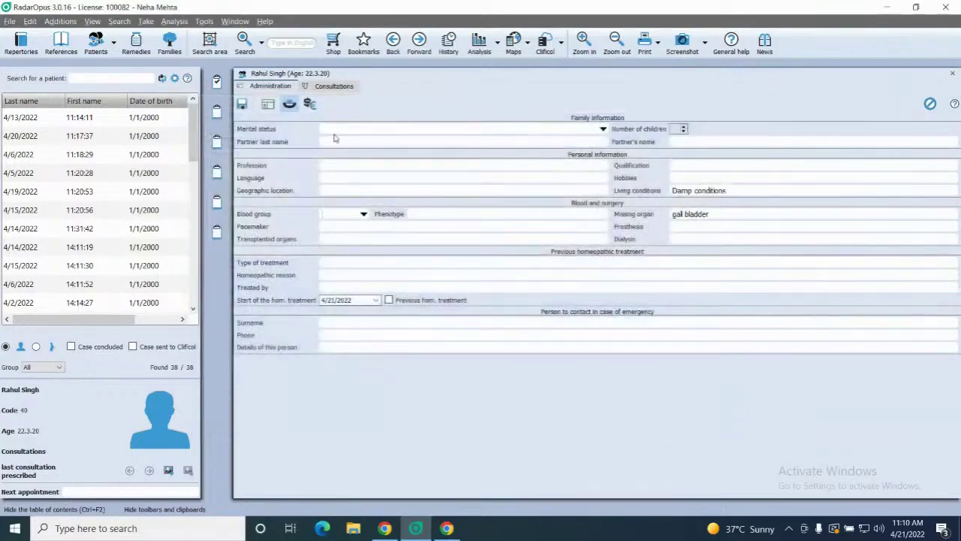
- Start the consultation's C/O- list with 'Sleeplessness since 5 months' and an overthinking note
{"action": "left_click", "coordinate": [328, 86]}
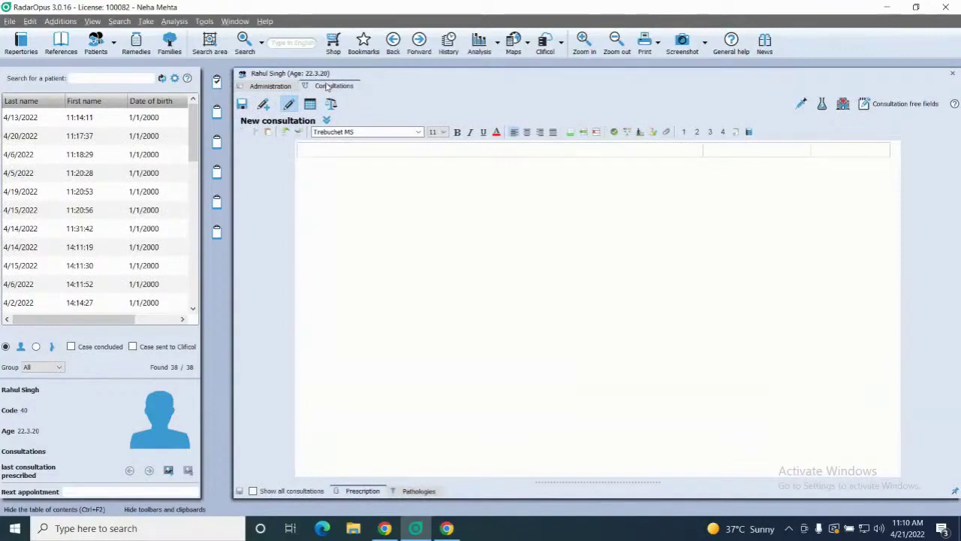
{"action": "type", "text": "Sle"}
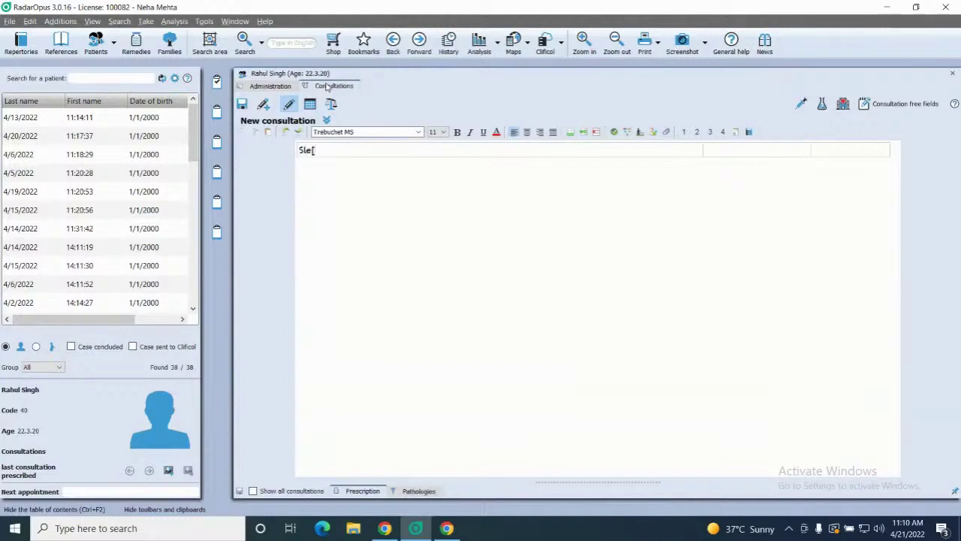
{"action": "type", "text": "eplessness since 5 months"}
{"action": "key", "text": "Return"}
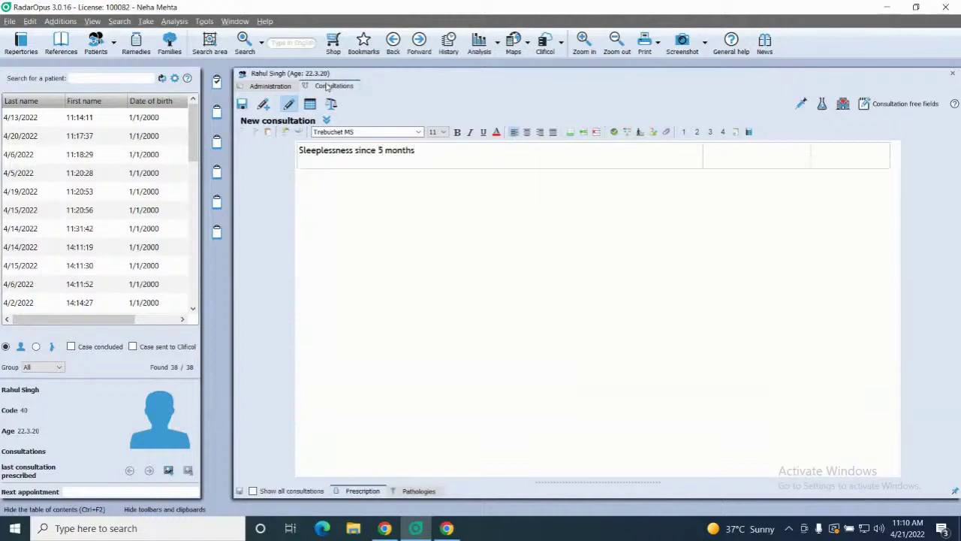
{"action": "type", "text": "<overthinking"}
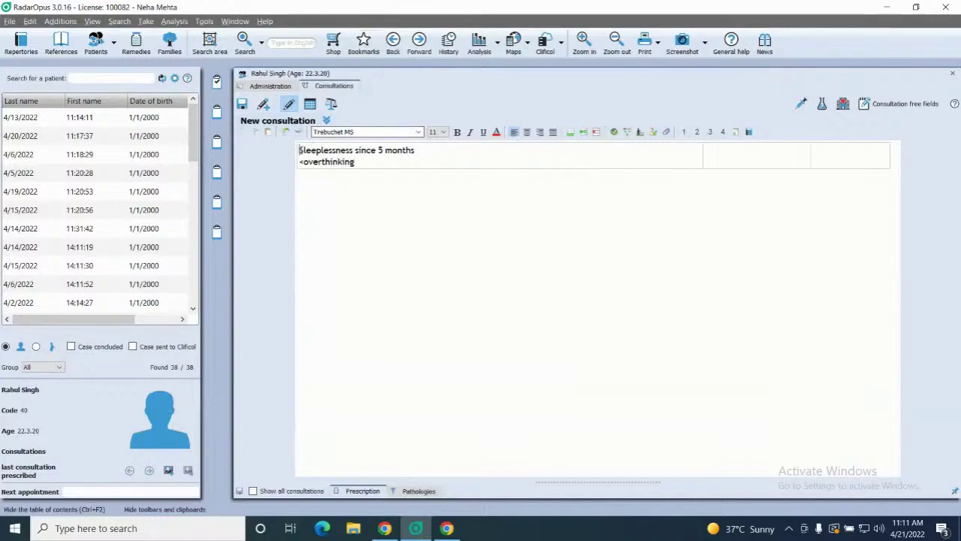
{"action": "type", "text": "1."}
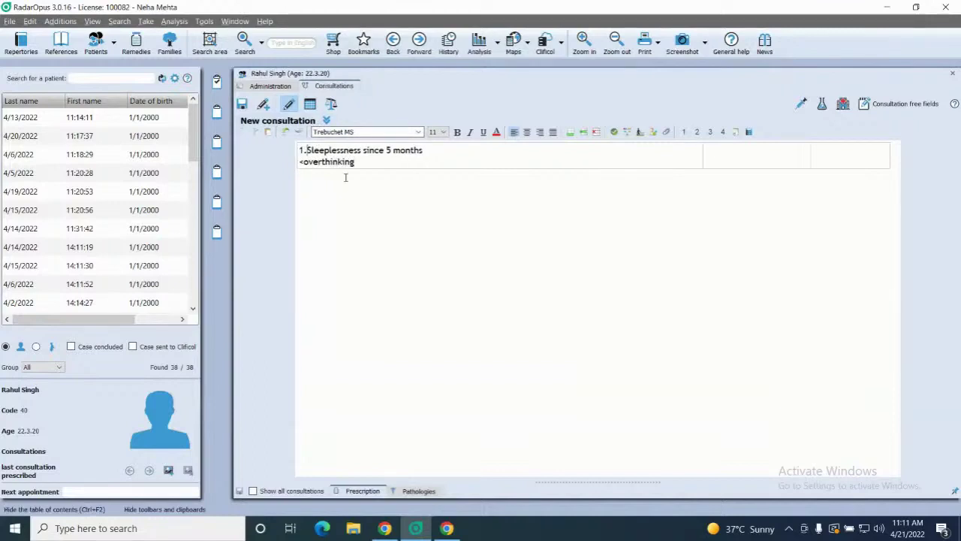
{"action": "key", "text": "BackSpace"}
{"action": "key", "text": "BackSpace"}
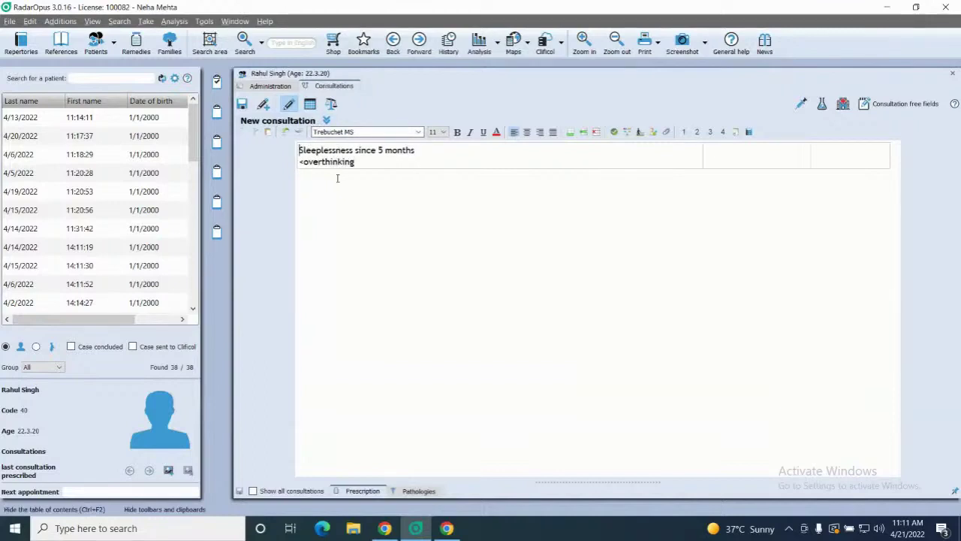
{"action": "type", "text": "C/O-"}
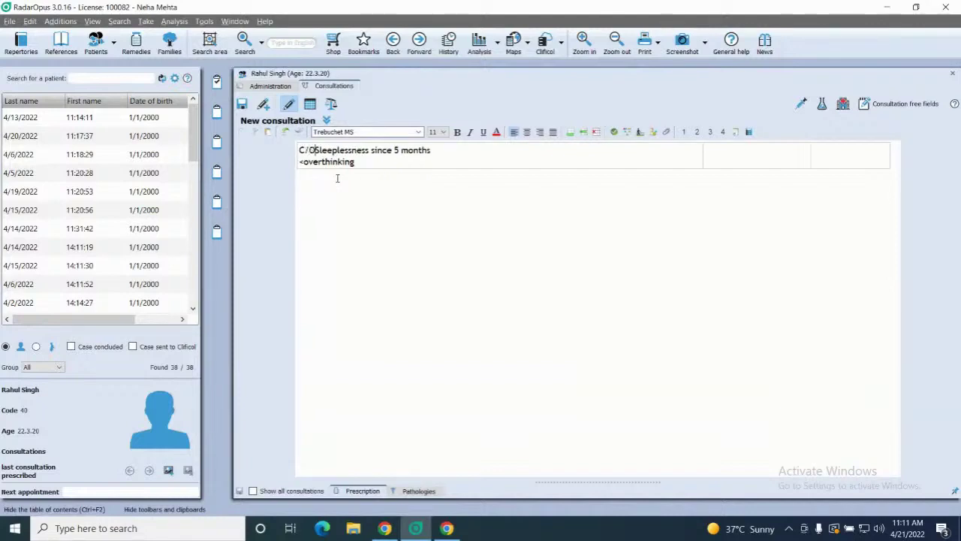
{"action": "key", "text": "Return"}
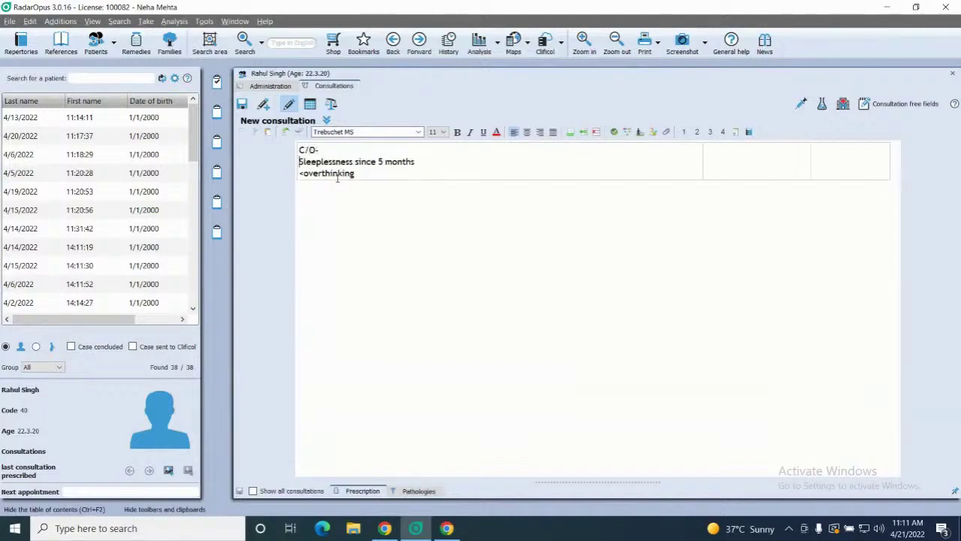
{"action": "type", "text": "1."}
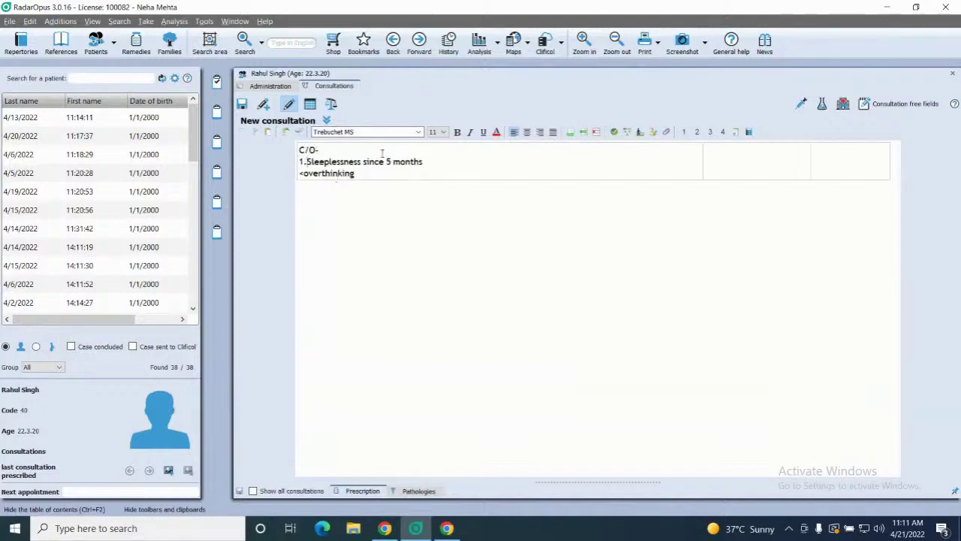
- Add complaint 2, trembling of lower extremities since months, with a night note, and begin item 3
{"action": "left_click", "coordinate": [361, 175]}
{"action": "key", "text": "Return"}
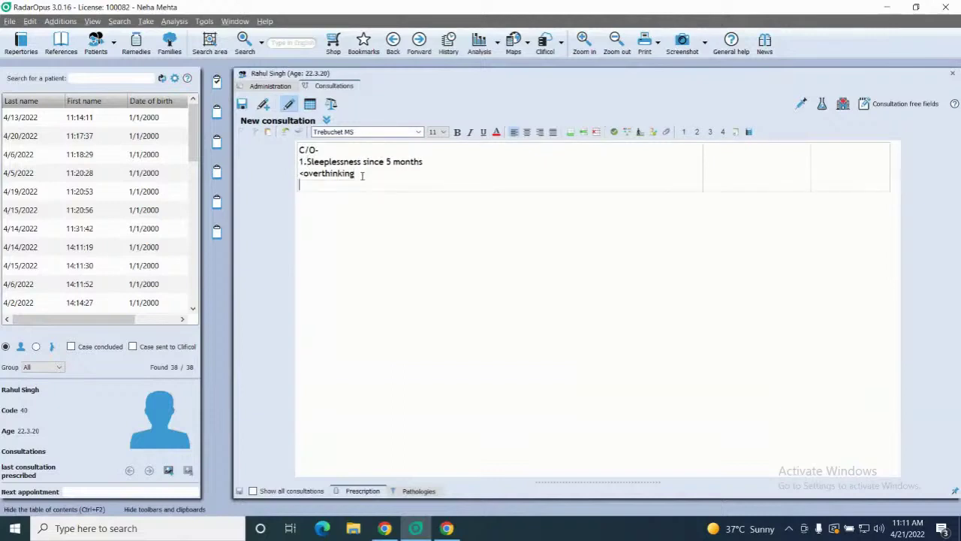
{"action": "type", "text": "2. trembling of lower extr"}
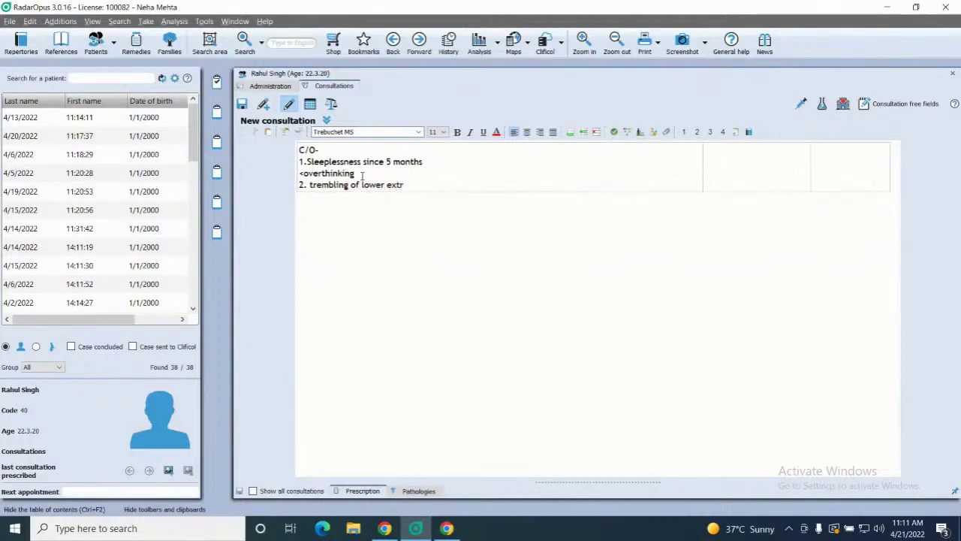
{"action": "type", "text": "imities since 7 m"}
{"action": "type", "text": "onths"}
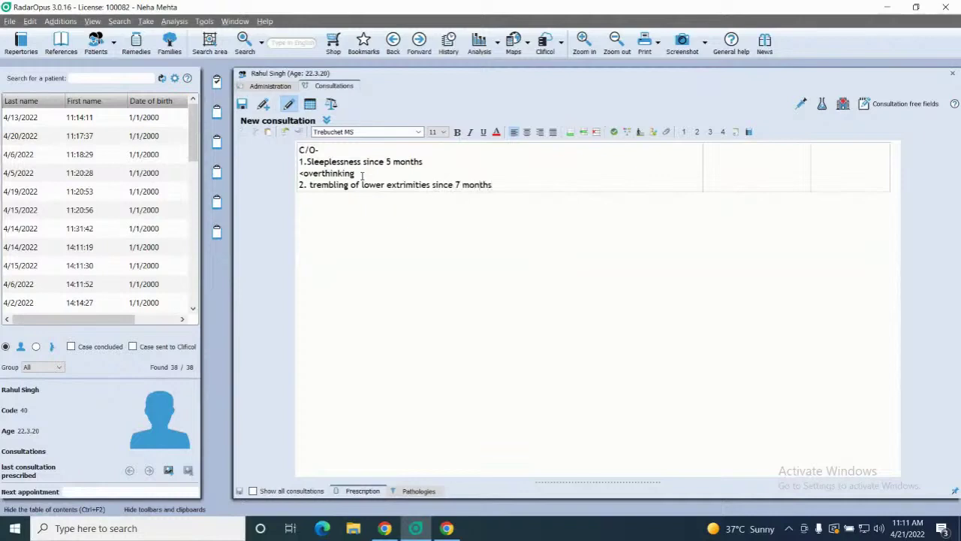
{"action": "key", "text": "Return"}
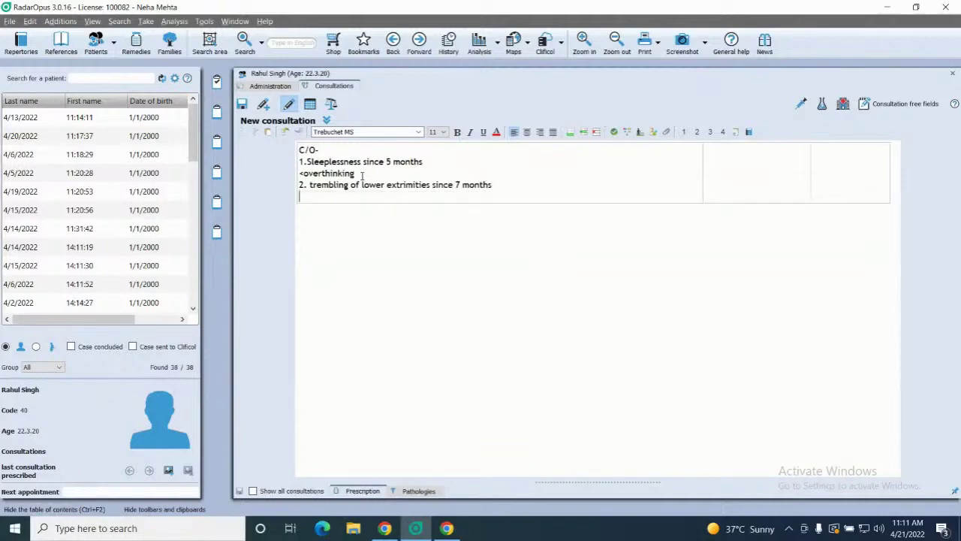
{"action": "type", "text": "<night"}
{"action": "key", "text": "Return"}
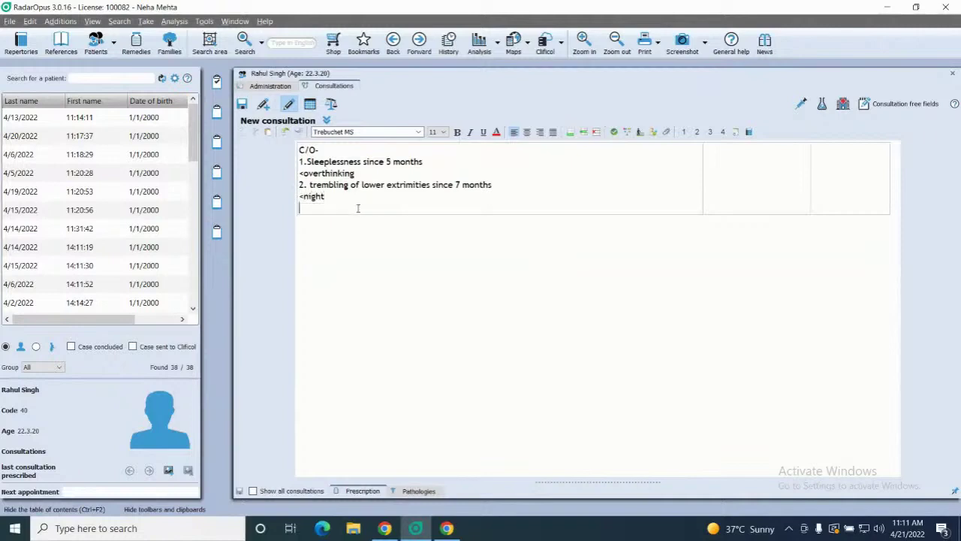
{"action": "type", "text": "3."}
{"action": "key", "text": "Return"}
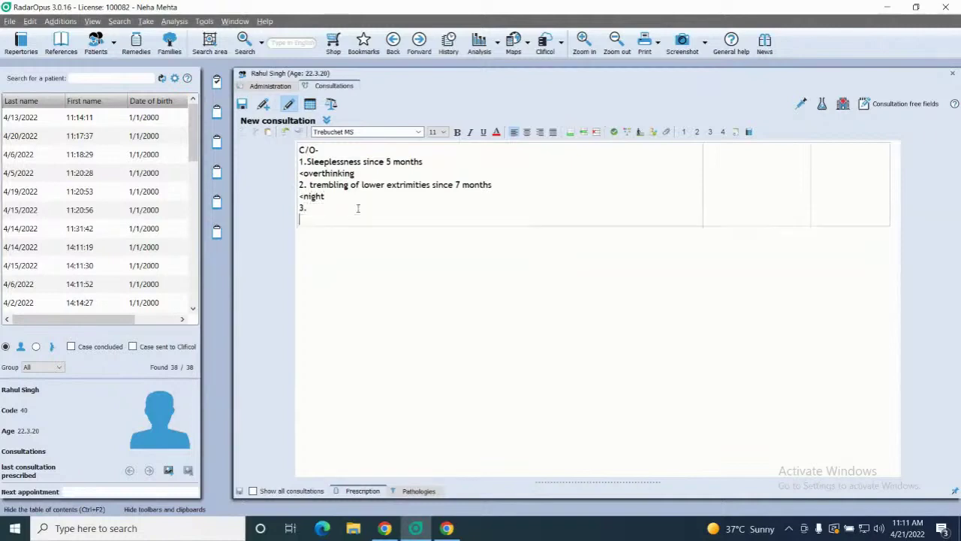
{"action": "key", "text": "BackSpace"}
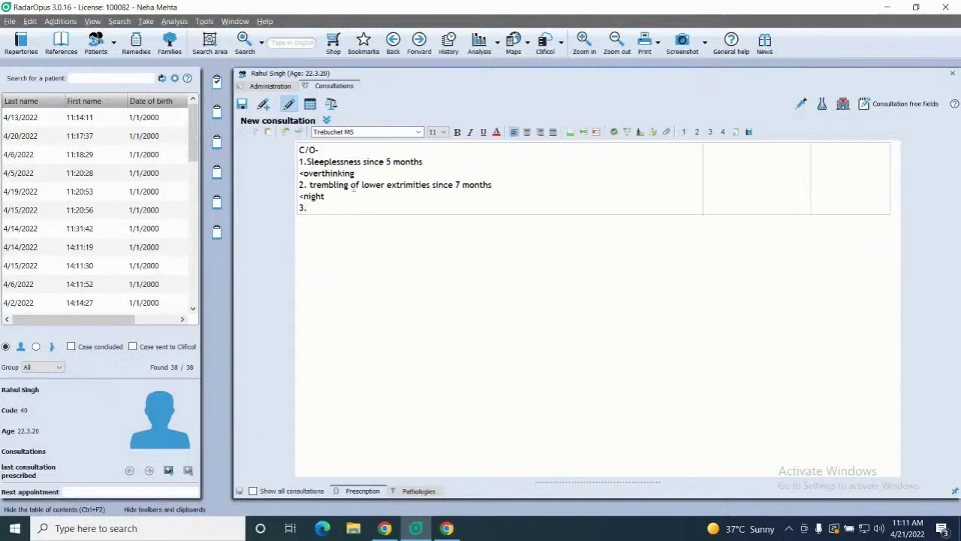
- Write complaint 3, 'Generalized weakness- Pt doesnt feel like doing anything', then add an empty row
{"action": "type", "text": "w"}
{"action": "key", "text": "BackSpace"}
{"action": "type", "text": "Generalized weakness"}
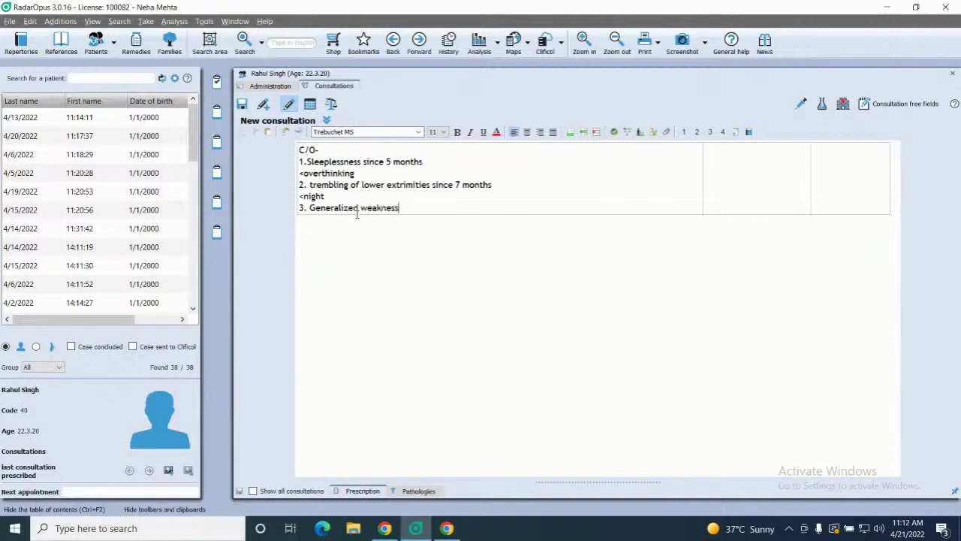
{"action": "type", "text": "- Pt doesnt feel like cdoi"}
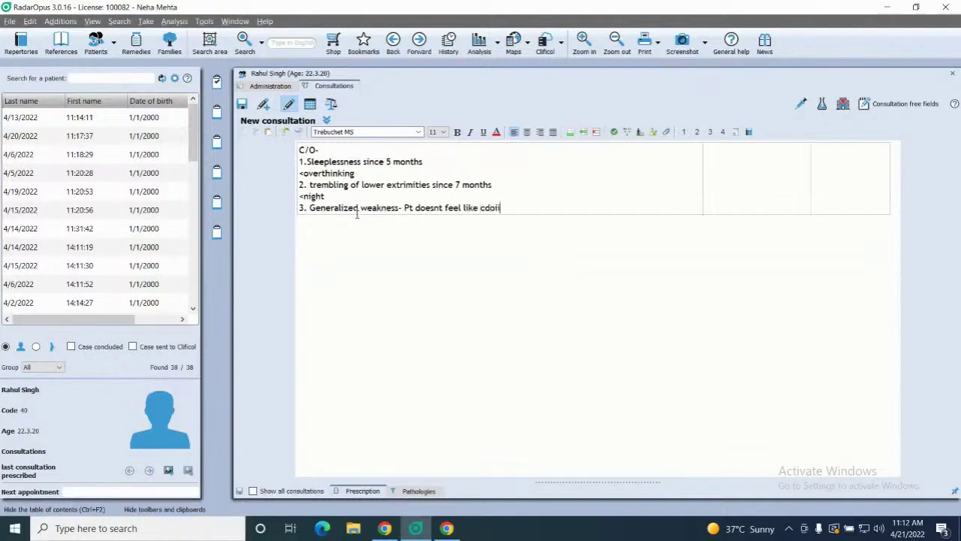
{"action": "type", "text": "i"}
{"action": "key", "text": "BackSpace"}
{"action": "key", "text": "BackSpace"}
{"action": "key", "text": "BackSpace"}
{"action": "key", "text": "BackSpace"}
{"action": "key", "text": "BackSpace"}
{"action": "type", "text": "doing anything"}
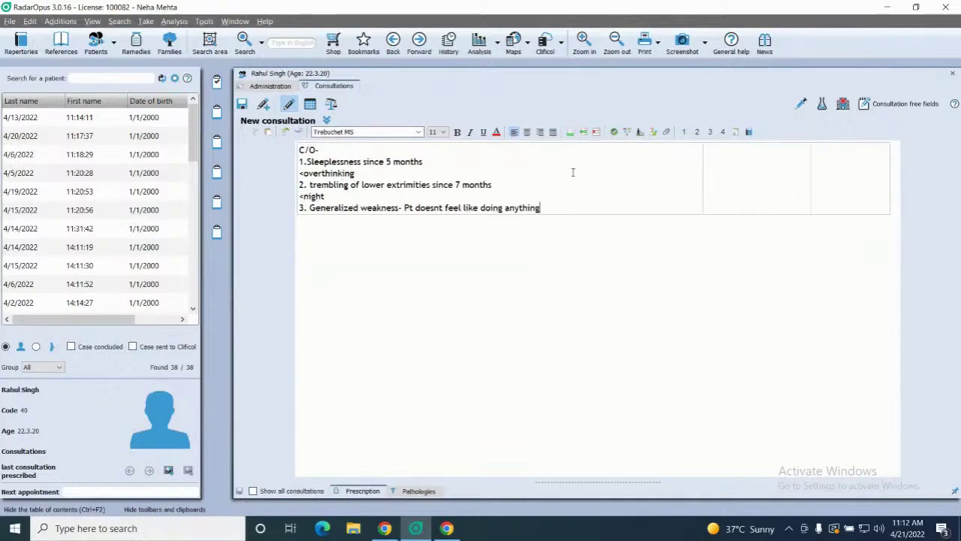
{"action": "left_click", "coordinate": [573, 134]}
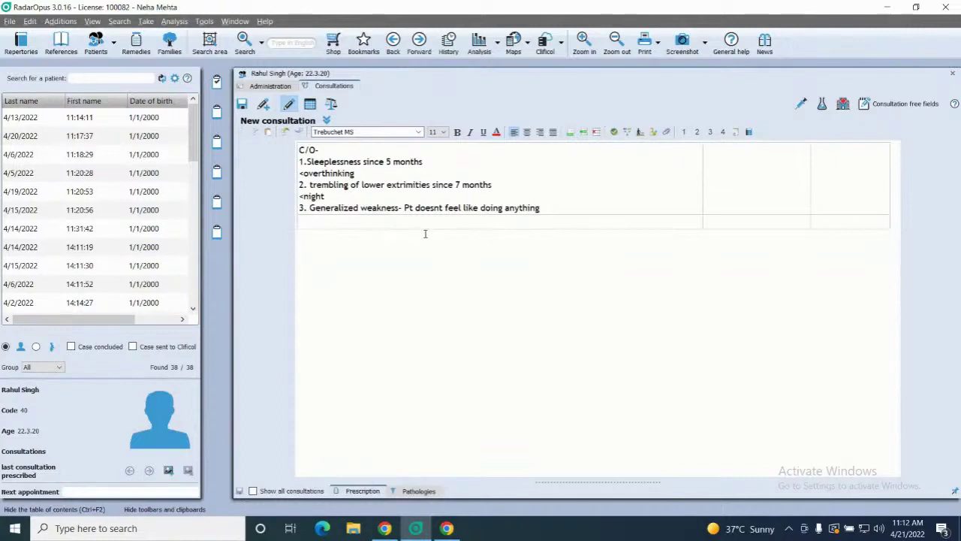
- Write the HOPC- note that a close relative died few months ago, then add another row
{"action": "type", "text": "HOPC-"}
{"action": "key", "text": "Return"}
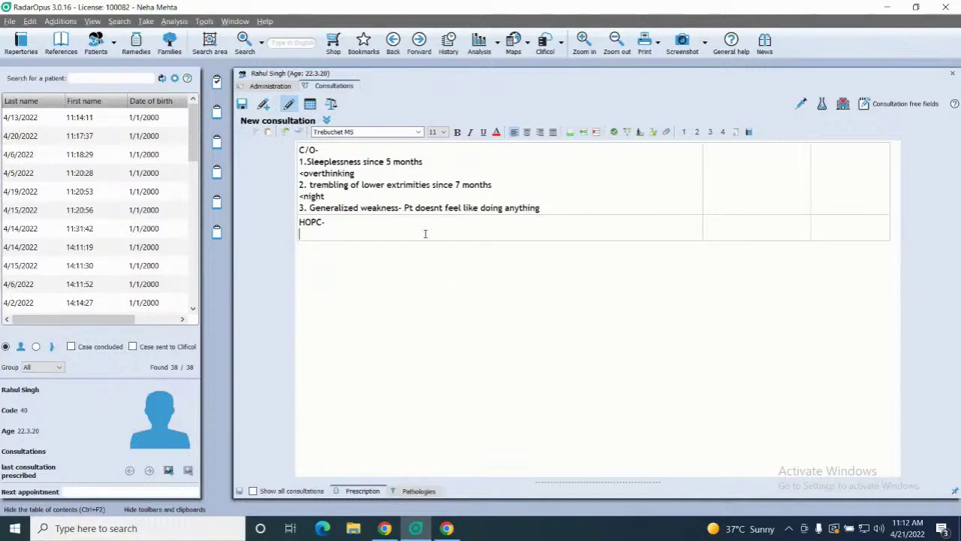
{"action": "type", "text": "Pa"}
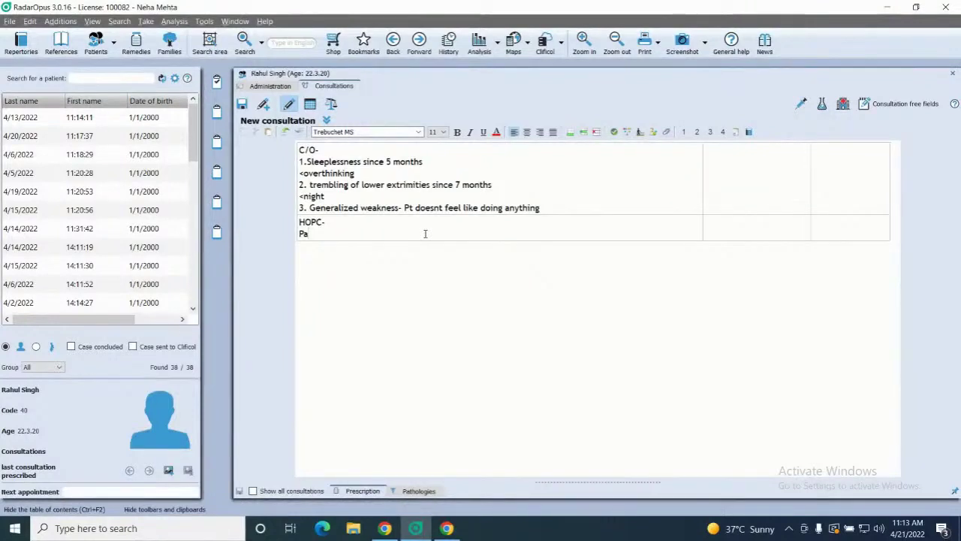
{"action": "key", "text": "BackSpace"}
{"action": "key", "text": "BackSpace"}
{"action": "type", "text": "Patient's c"}
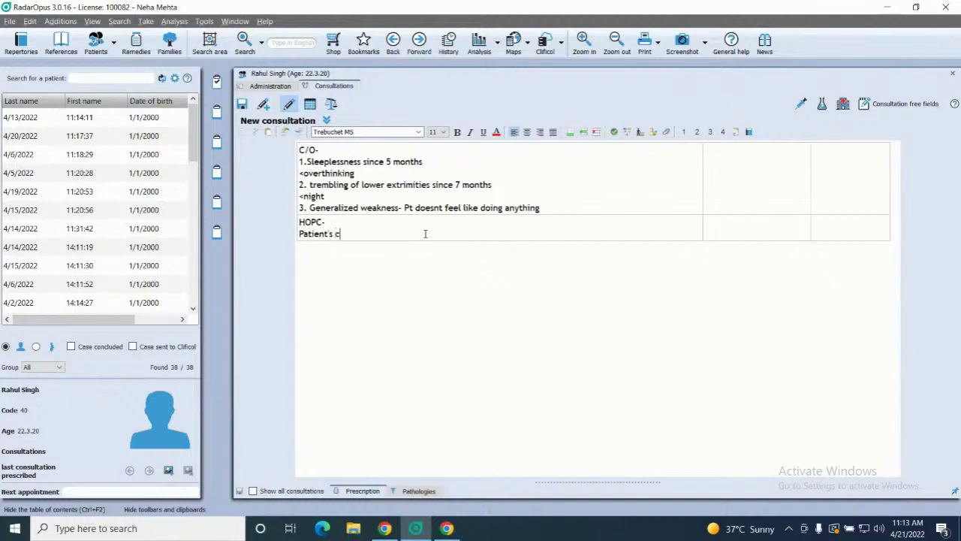
{"action": "type", "text": "lose rela"}
{"action": "key", "text": "BackSpace"}
{"action": "type", "text": "lative died few months"}
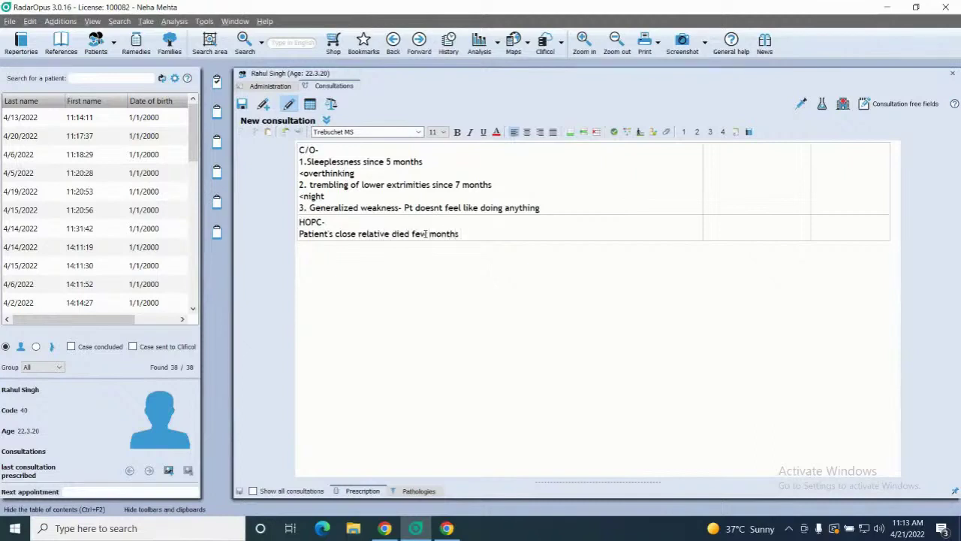
{"action": "type", "text": " ago asince then patient s"}
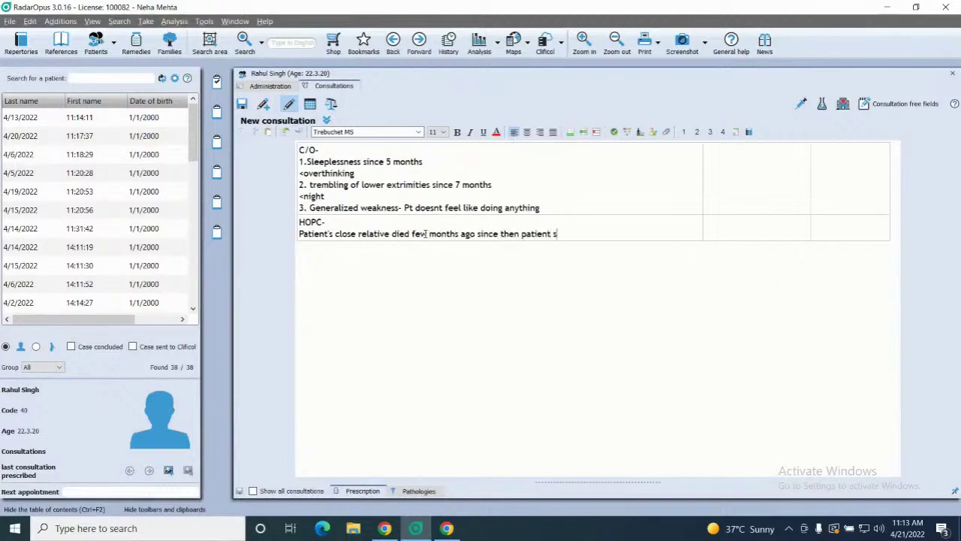
{"action": "type", "text": "tarted with these c"}
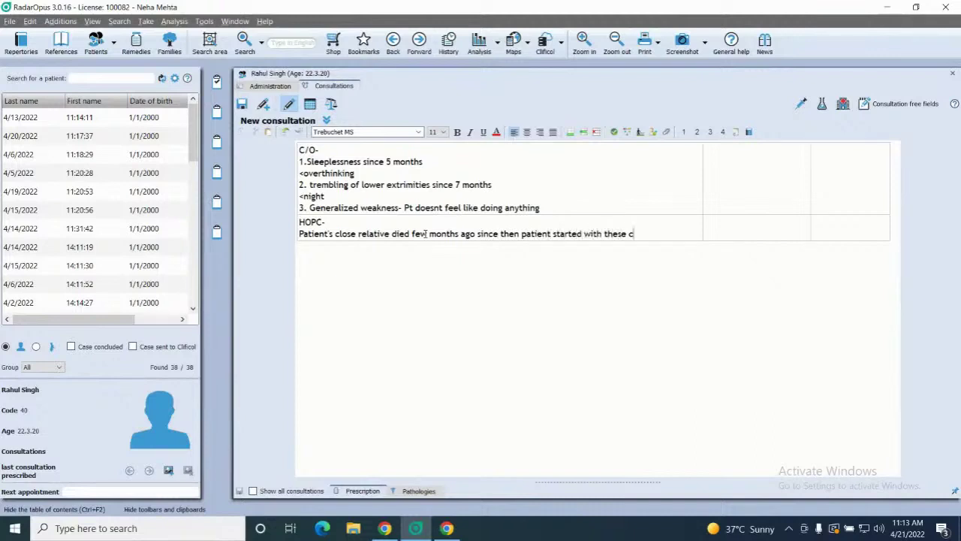
{"action": "type", "text": "omplaints."}
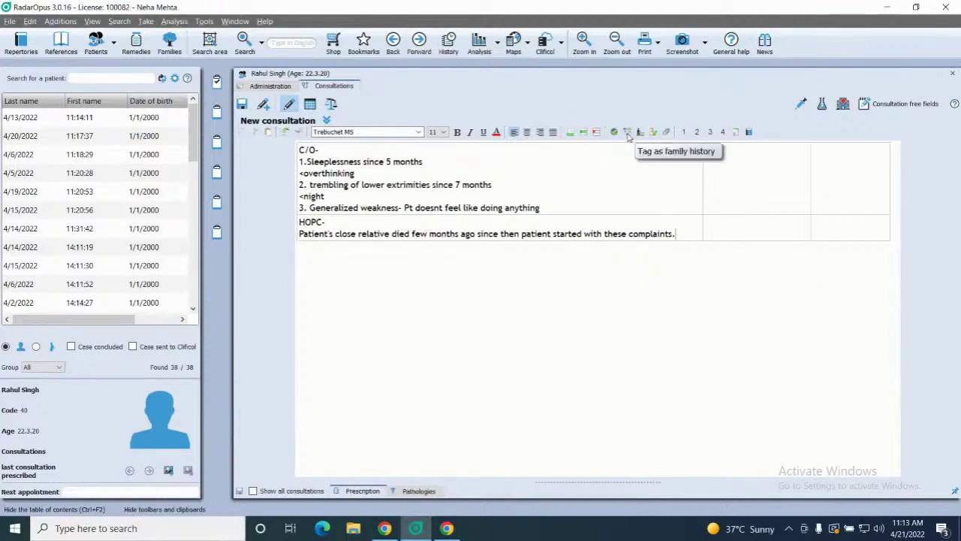
{"action": "left_click", "coordinate": [569, 136]}
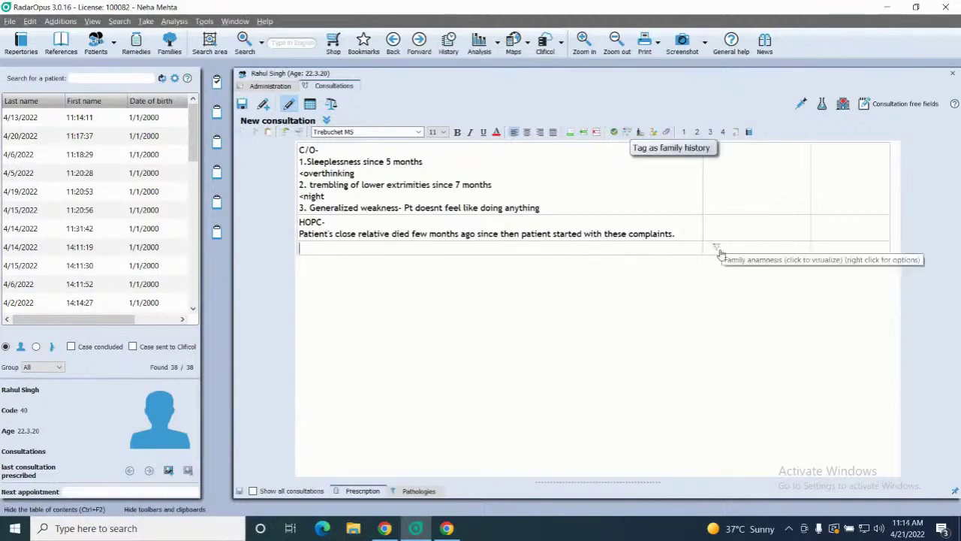
- View the Family anamnesis overview from the new row's marker, then close it
{"action": "left_click", "coordinate": [717, 250]}
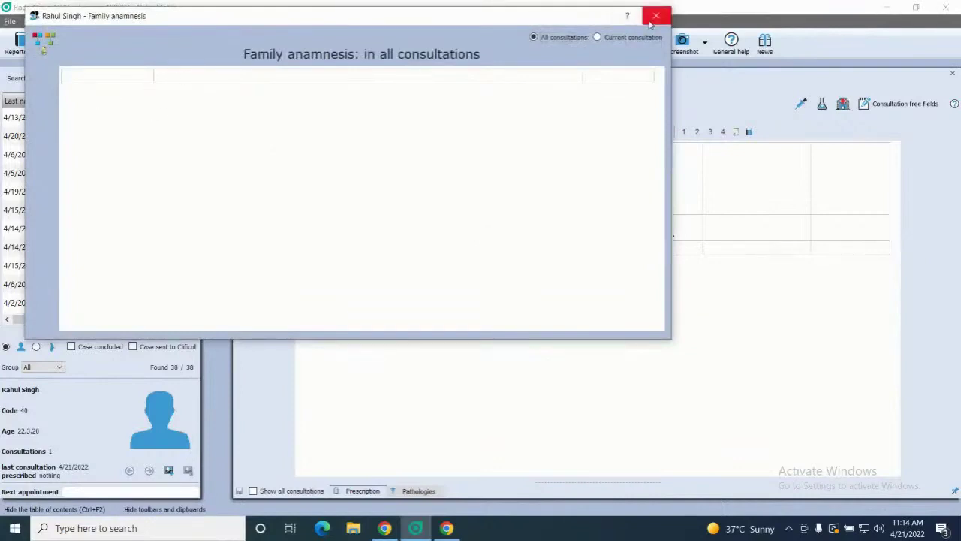
{"action": "left_click", "coordinate": [655, 15]}
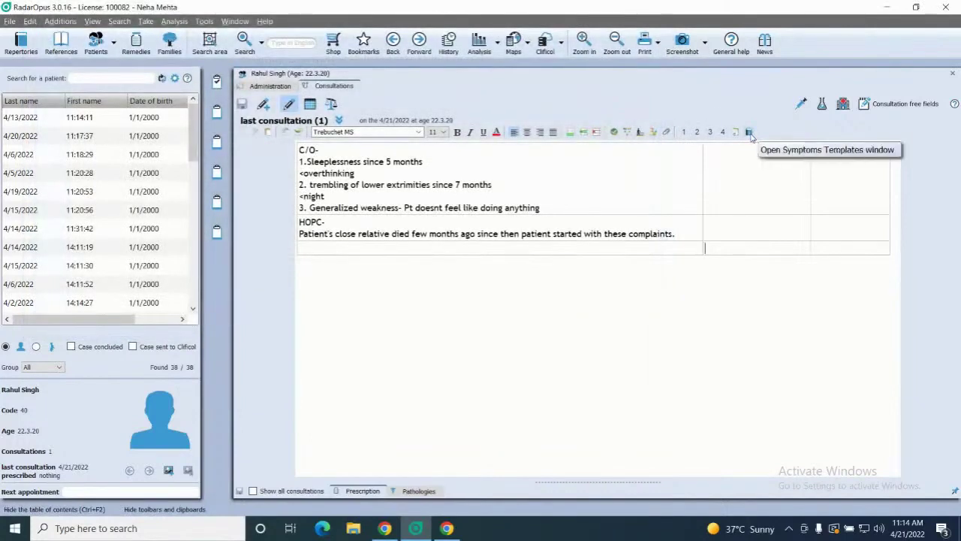
- Tick alcoholism, diabetes mellitus and tuberculosis in the Symptoms template's Family history, then import
{"action": "left_click", "coordinate": [749, 132]}
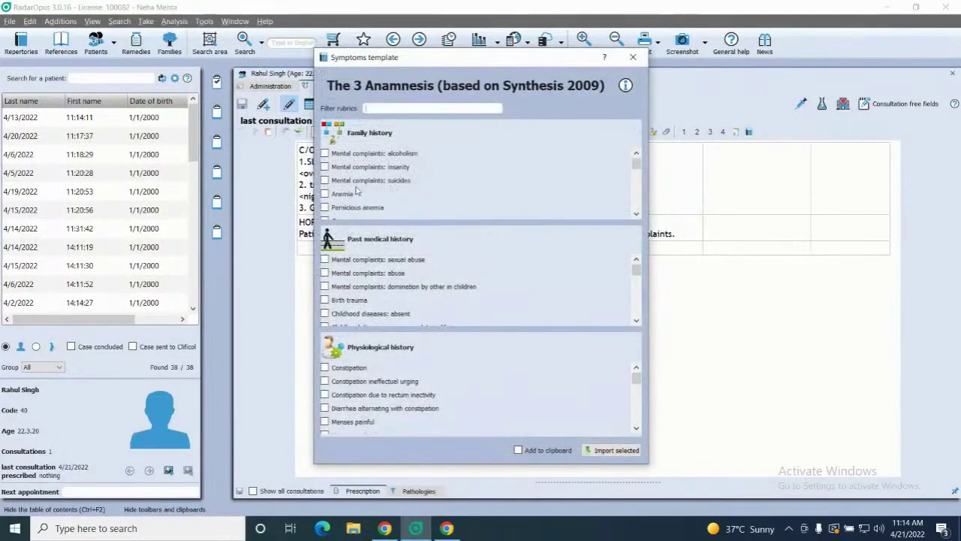
{"action": "left_click", "coordinate": [324, 154]}
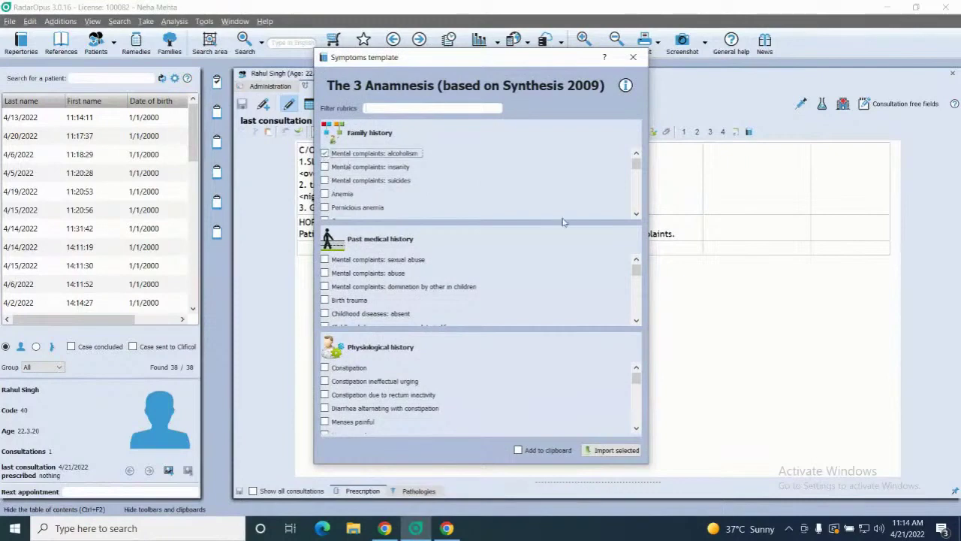
{"action": "key", "text": "Down"}
{"action": "key", "text": "Down"}
{"action": "key", "text": "Down"}
{"action": "key", "text": "Down"}
{"action": "key", "text": "Down"}
{"action": "key", "text": "Down"}
{"action": "key", "text": "Down"}
{"action": "key", "text": "Down"}
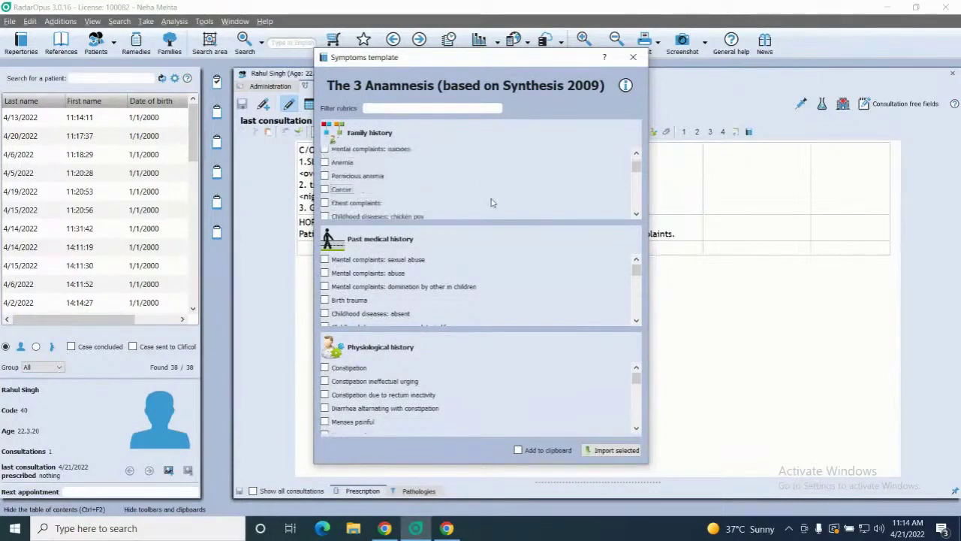
{"action": "key", "text": "Down"}
{"action": "key", "text": "Down"}
{"action": "key", "text": "Down"}
{"action": "key", "text": "Down"}
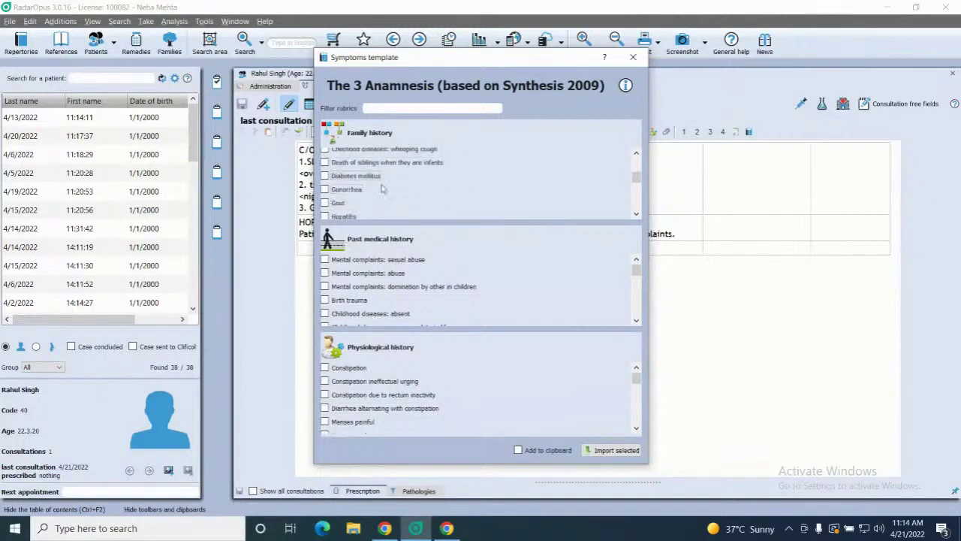
{"action": "left_click", "coordinate": [324, 176]}
{"action": "key", "text": "Down"}
{"action": "key", "text": "Down"}
{"action": "key", "text": "Down"}
{"action": "key", "text": "Down"}
{"action": "key", "text": "Down"}
{"action": "key", "text": "Down"}
{"action": "key", "text": "Down"}
{"action": "key", "text": "Down"}
{"action": "key", "text": "Down"}
{"action": "key", "text": "Down"}
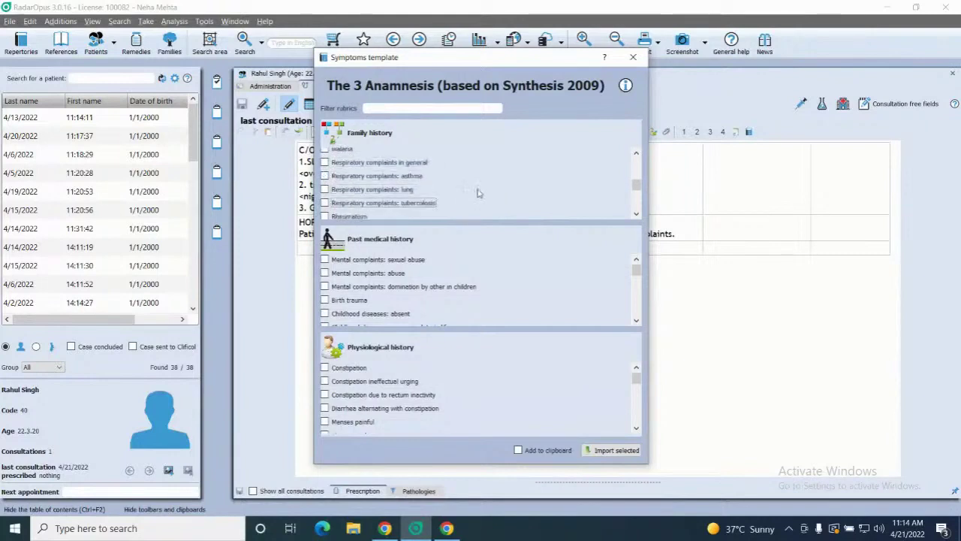
{"action": "key", "text": "Down"}
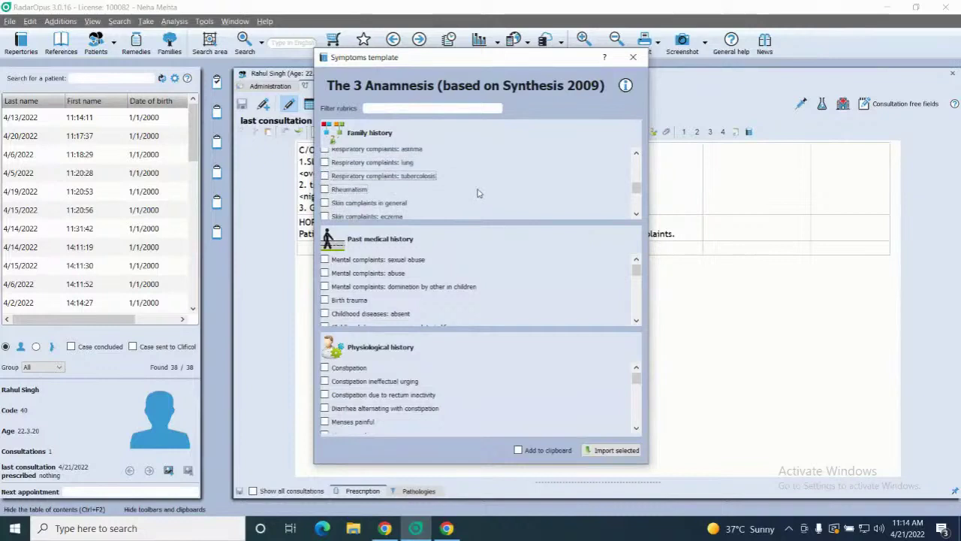
{"action": "left_click", "coordinate": [325, 175]}
{"action": "left_click", "coordinate": [610, 451]}
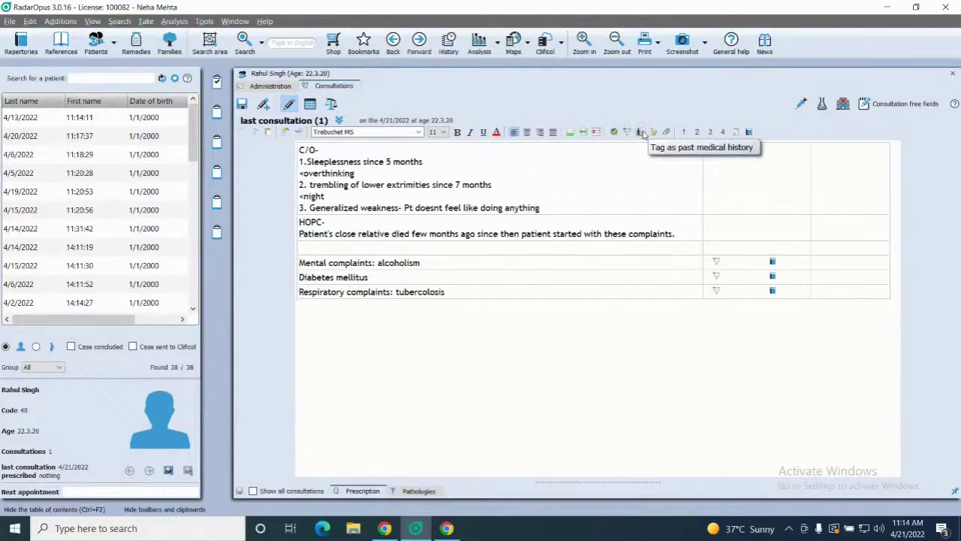
- Reopen the Symptoms template and bring its Past medical history rubrics into view
{"action": "left_click", "coordinate": [748, 132]}
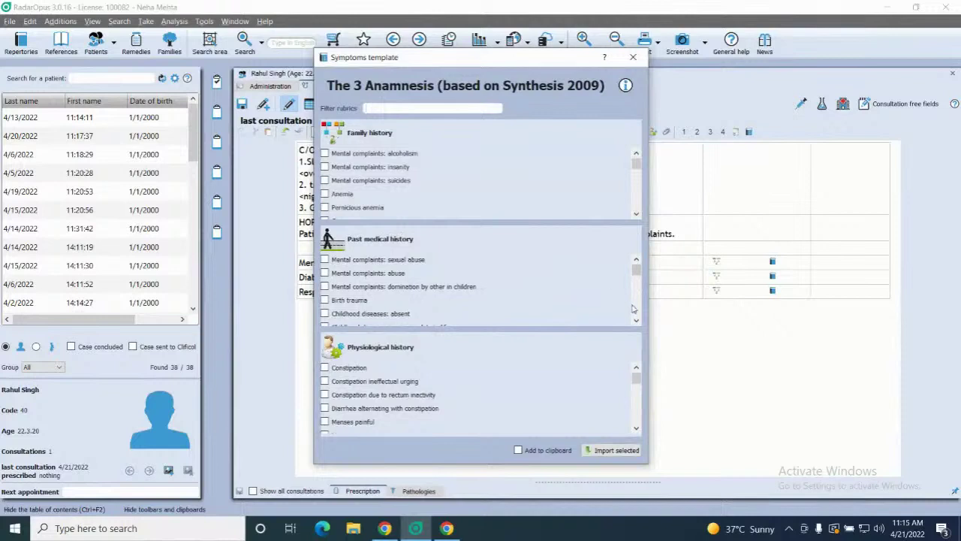
{"action": "scroll", "coordinate": [636, 311], "scroll_direction": "down", "scroll_amount": 2}
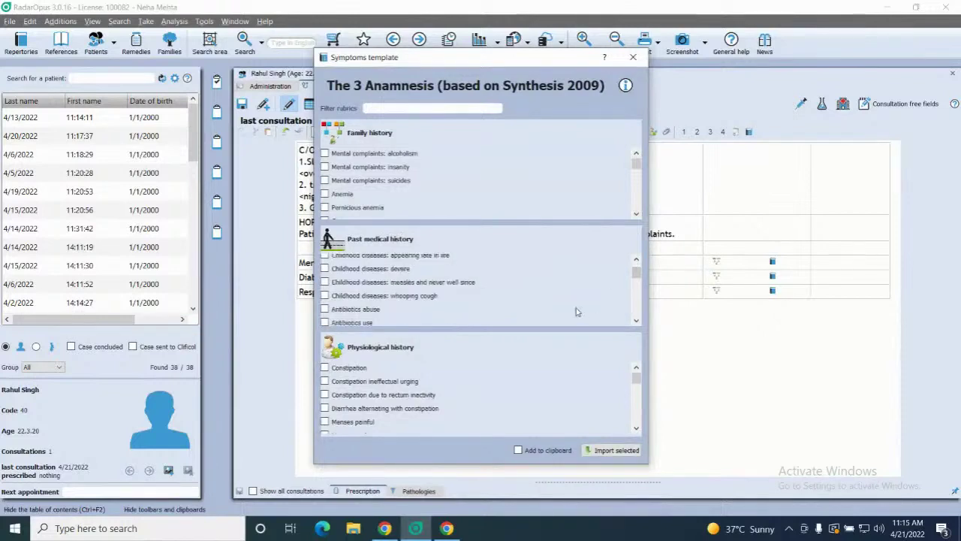
{"action": "scroll", "coordinate": [577, 310], "scroll_direction": "up", "scroll_amount": 3}
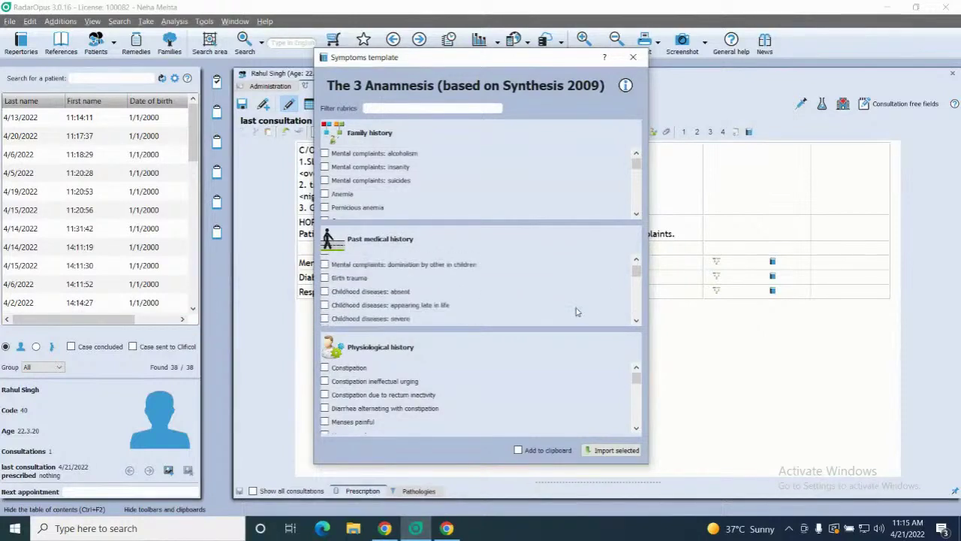
{"action": "scroll", "coordinate": [577, 310], "scroll_direction": "down", "scroll_amount": 1}
{"action": "scroll", "coordinate": [577, 311], "scroll_direction": "down", "scroll_amount": 2}
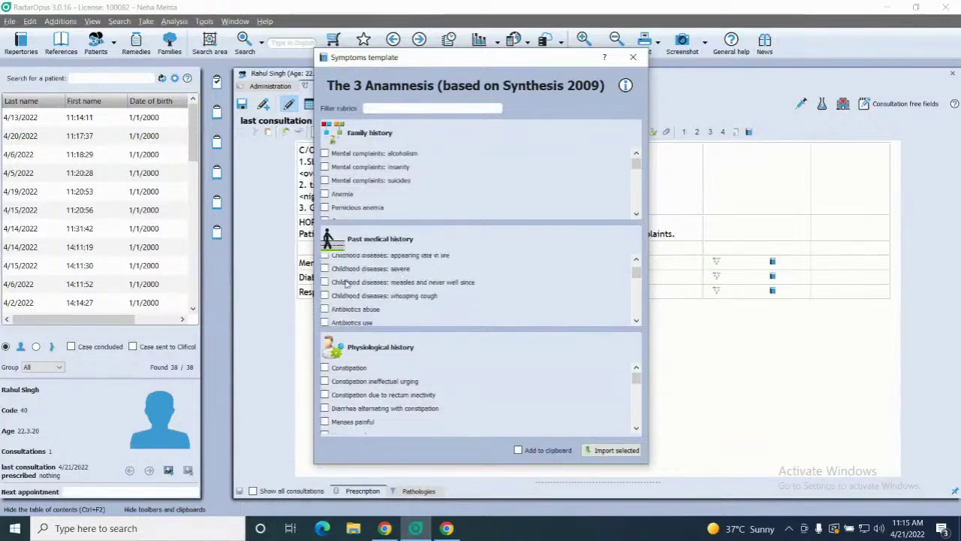
- Select the 'Childhood diseases: whooping cough' and 'Fevers' rubrics for import
{"action": "left_click", "coordinate": [325, 295]}
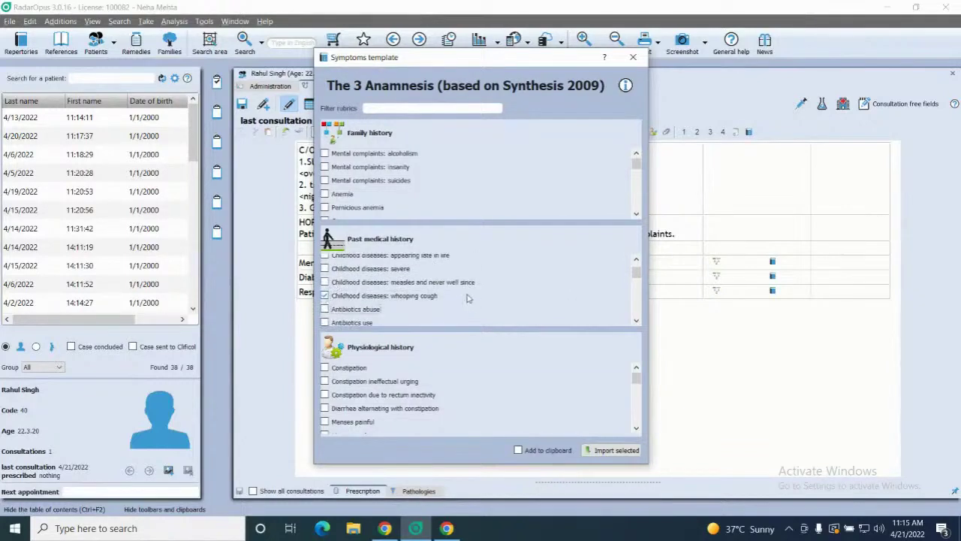
{"action": "scroll", "coordinate": [467, 298], "scroll_direction": "down", "scroll_amount": 8}
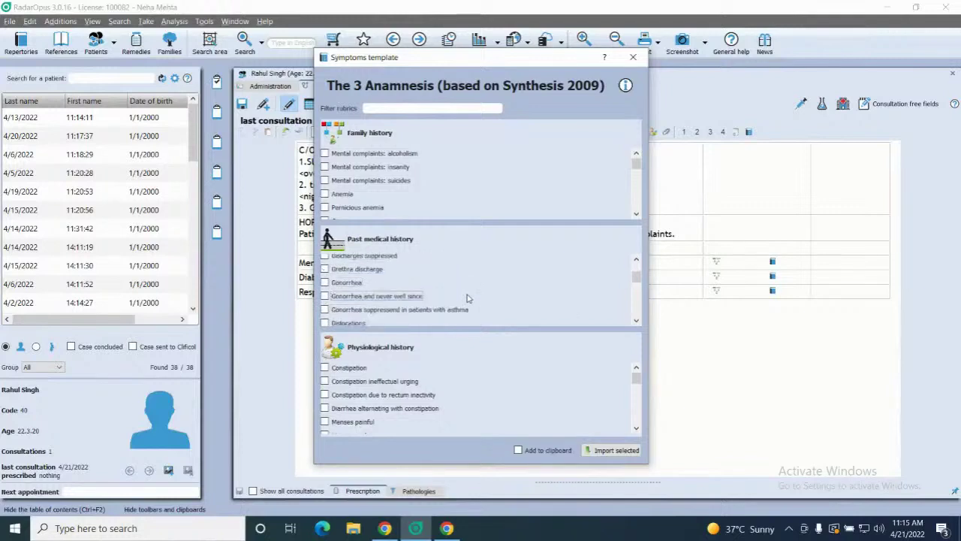
{"action": "scroll", "coordinate": [467, 298], "scroll_direction": "down", "scroll_amount": 8}
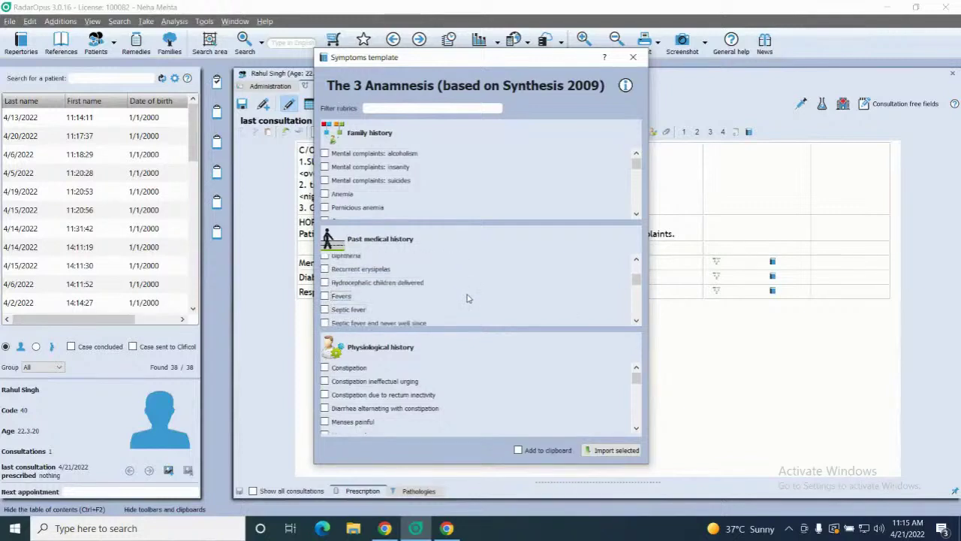
{"action": "left_click", "coordinate": [329, 296]}
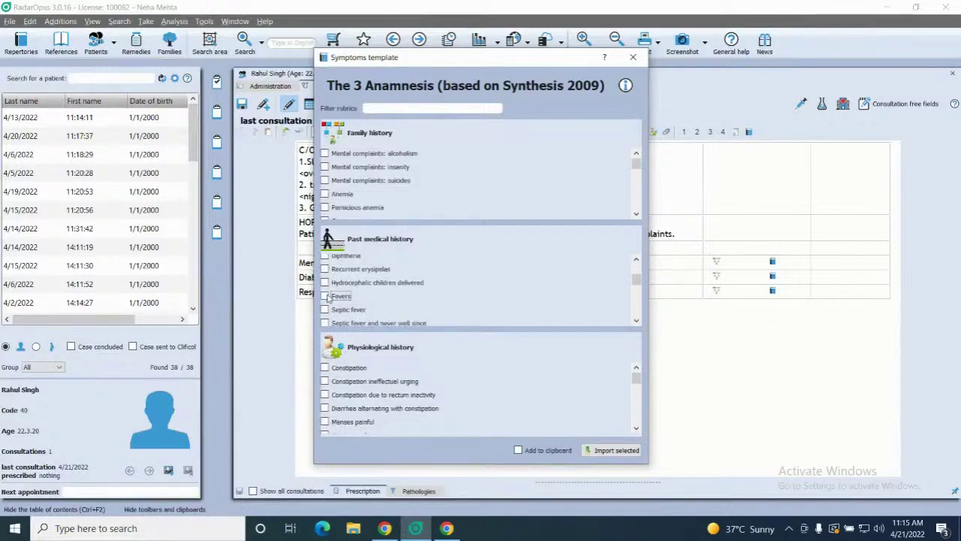